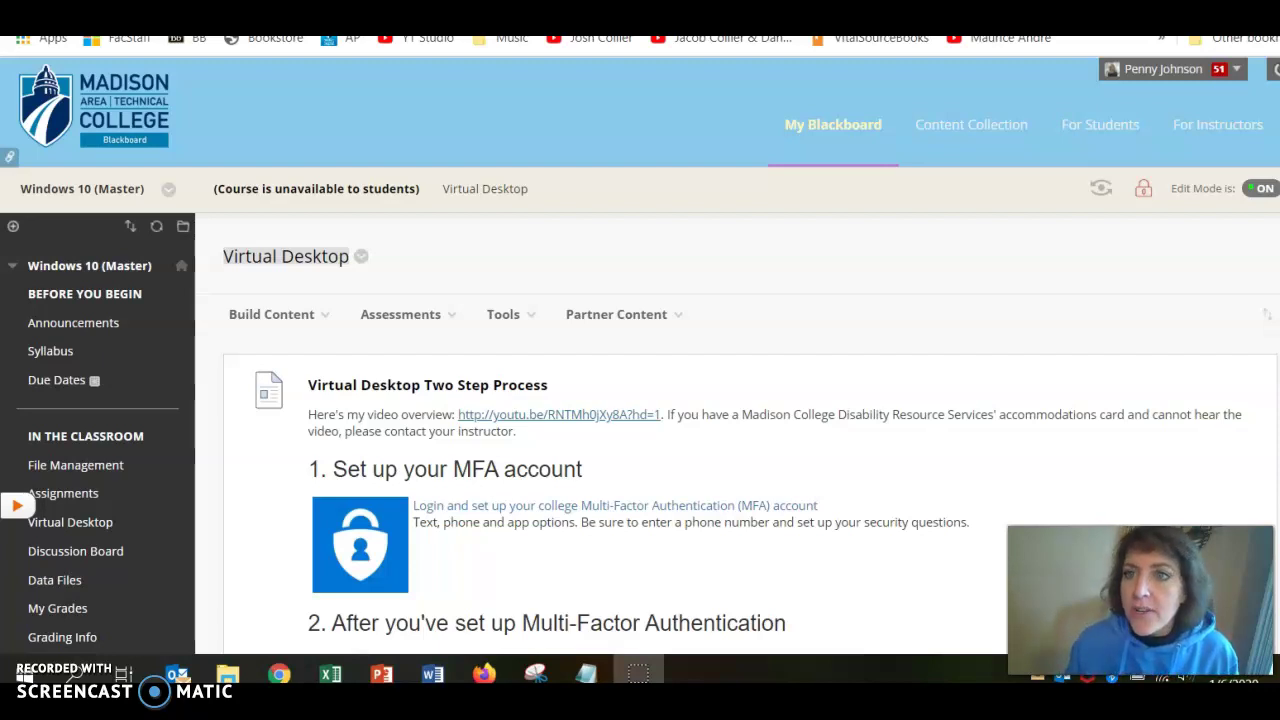
# - Move from the Blackboard Virtual Desktop page to the Madison College VMware Horizon virtual desktop
pyautogui.press('super+d')
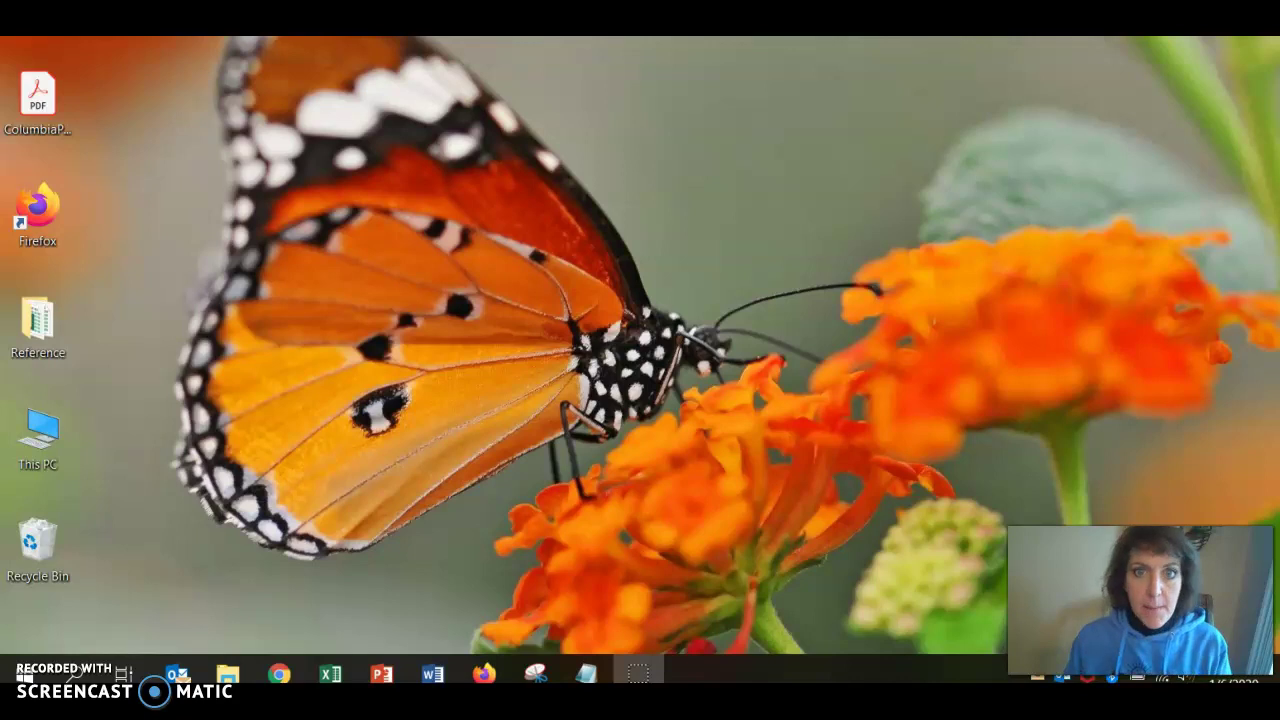
pyautogui.click(281, 668)
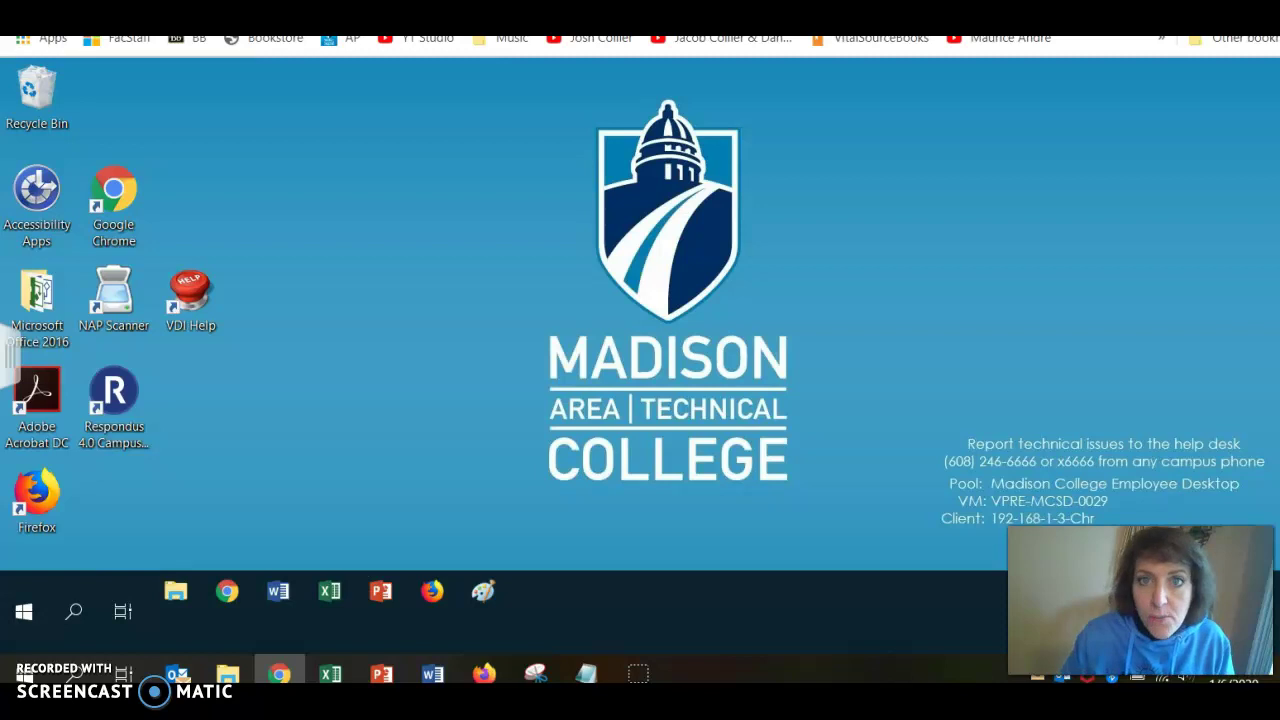
pyautogui.click(600, 165)
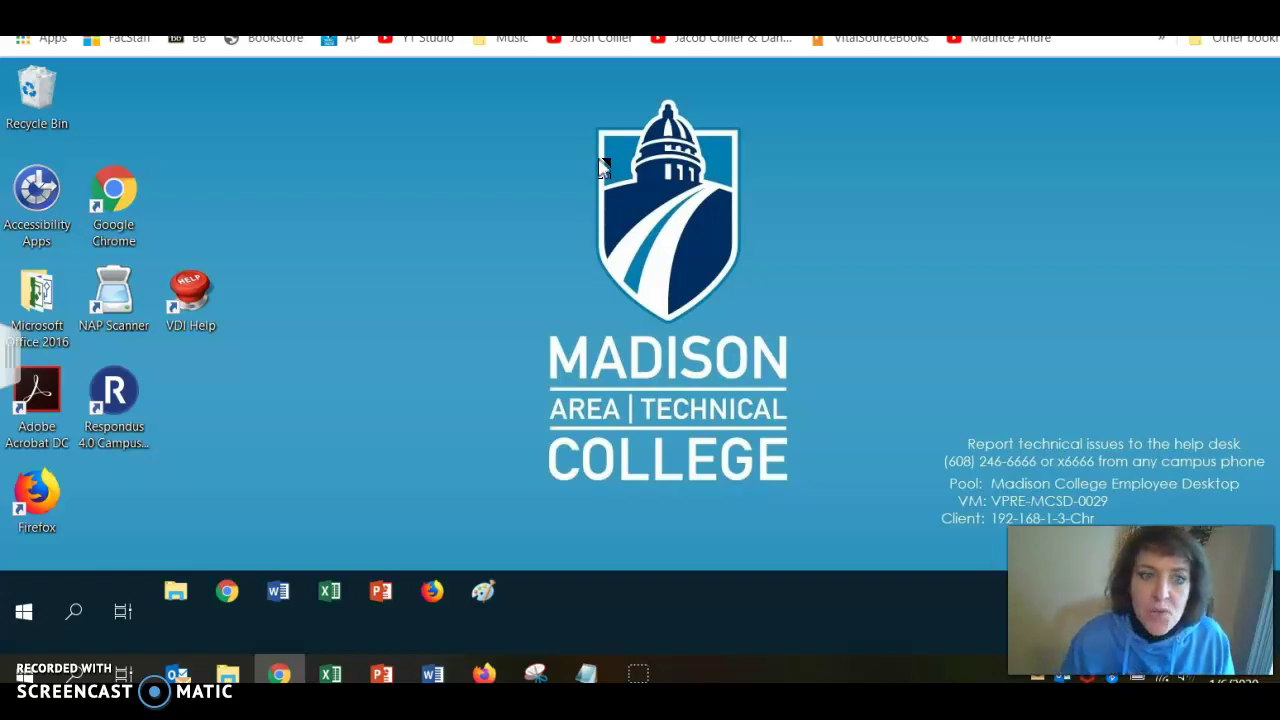
# - Launch Firefox on the virtual desktop and reset it to its defaults with Refresh Firefox
pyautogui.doubleClick(45, 508)
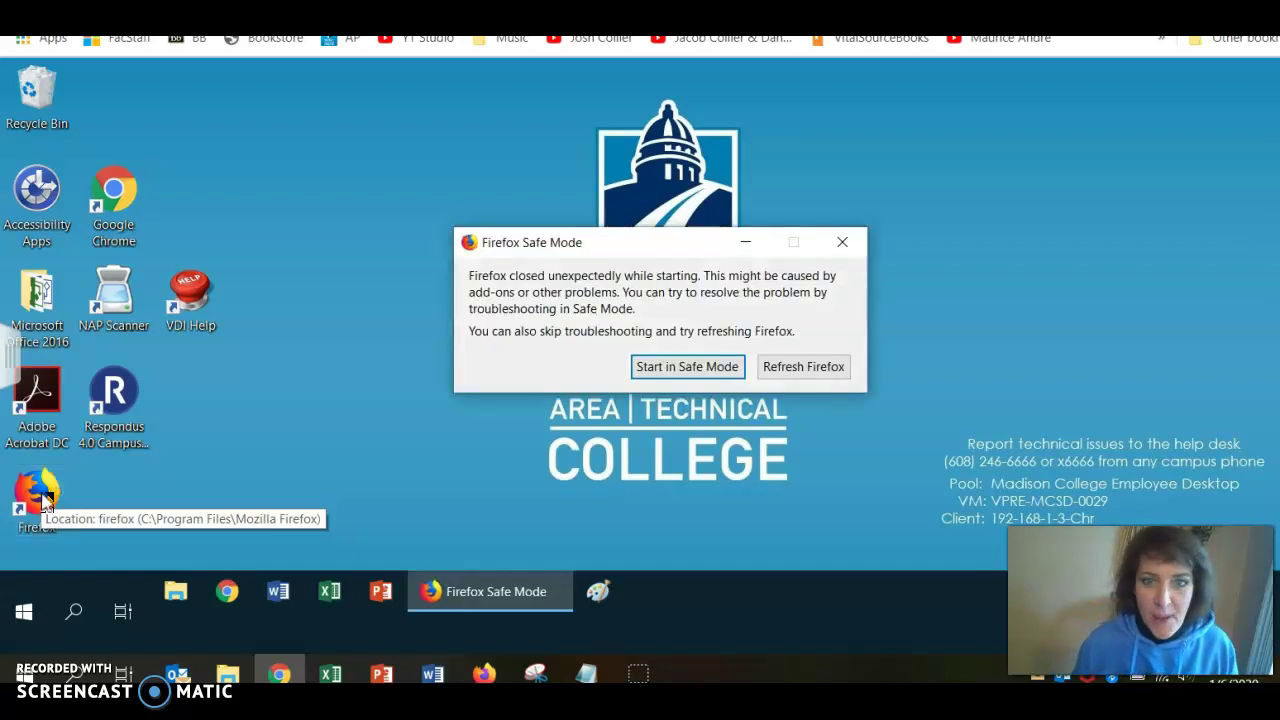
pyautogui.click(806, 370)
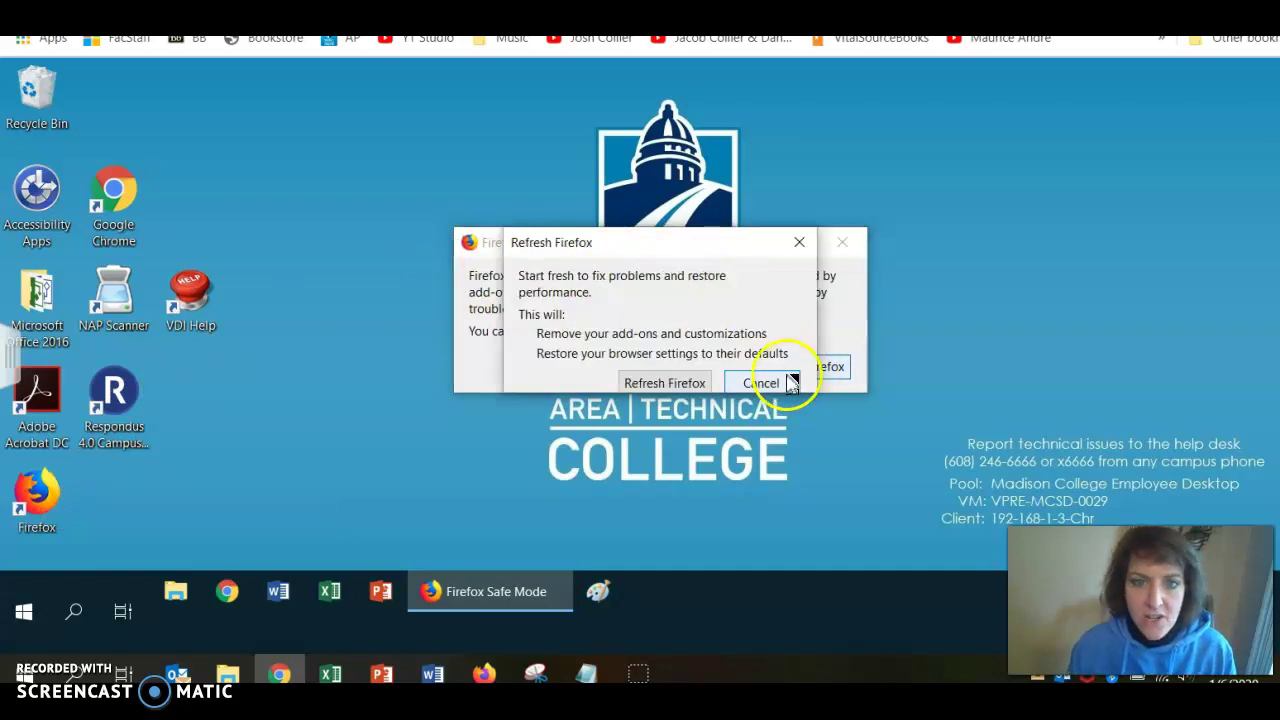
pyautogui.click(690, 390)
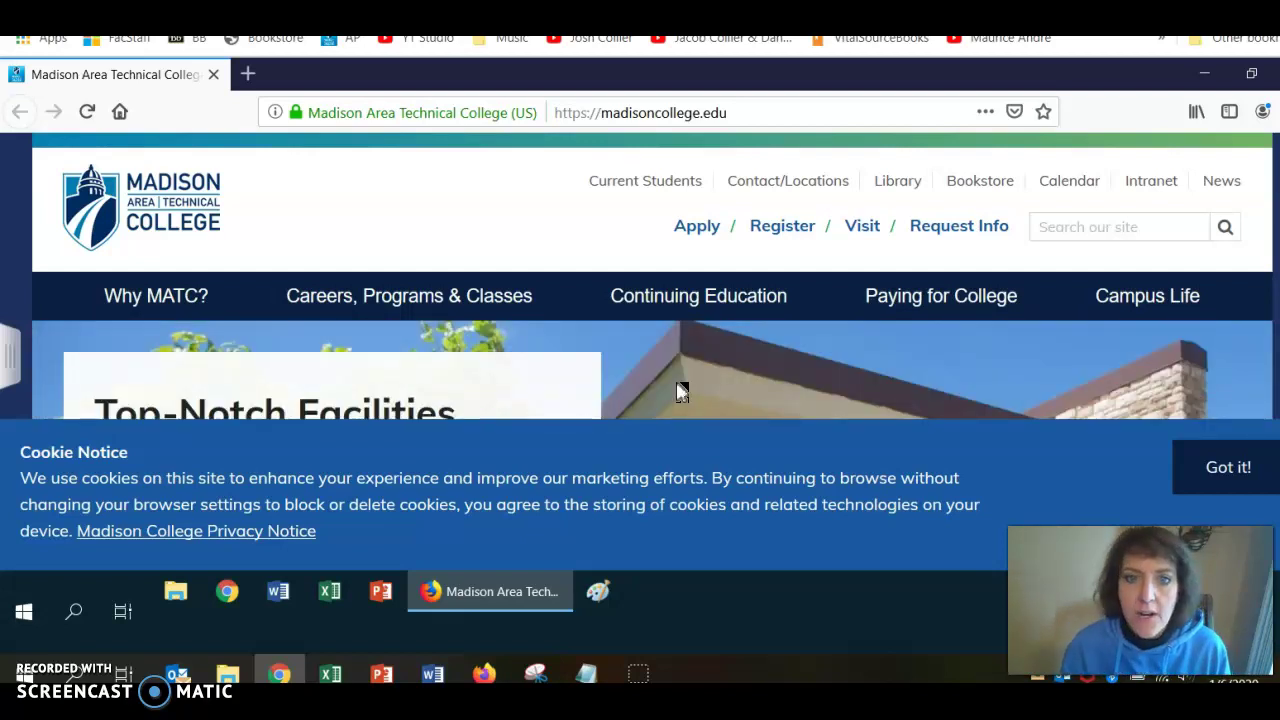
# - Go to the Current Students page and open its Blackboard quick link in a new tab
pyautogui.click(632, 183)
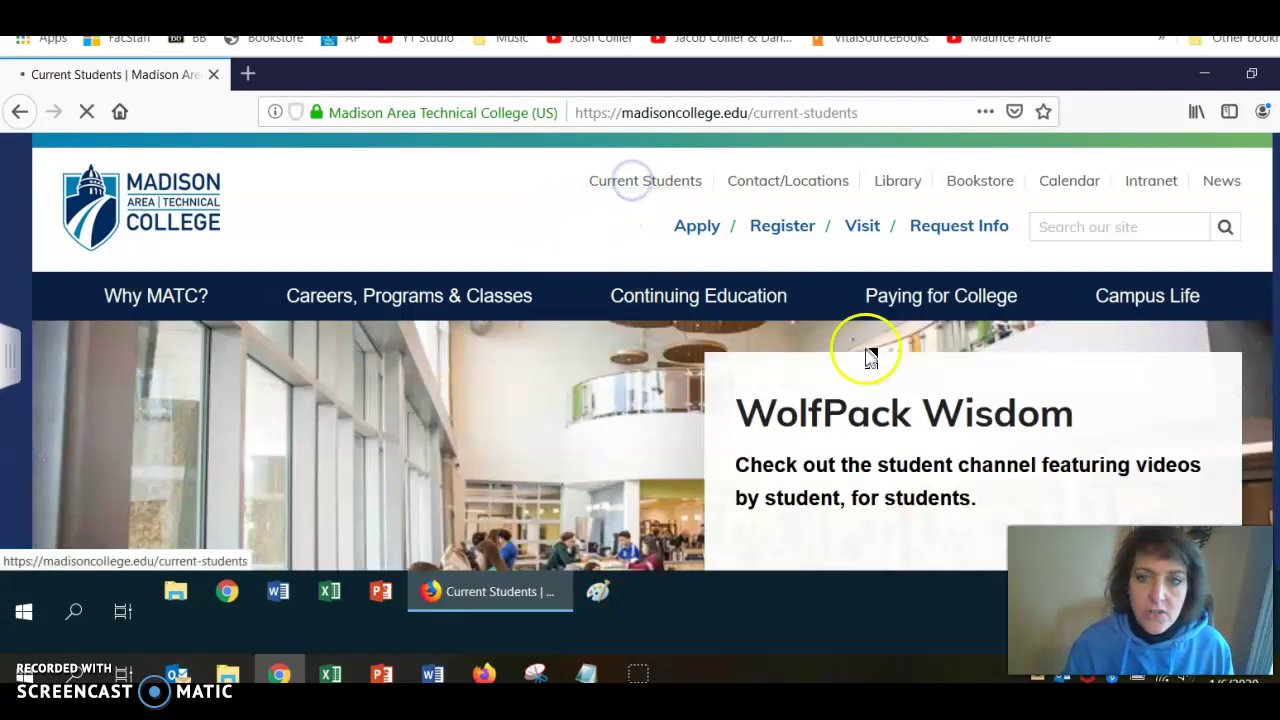
pyautogui.scroll(-3, 630, 368)
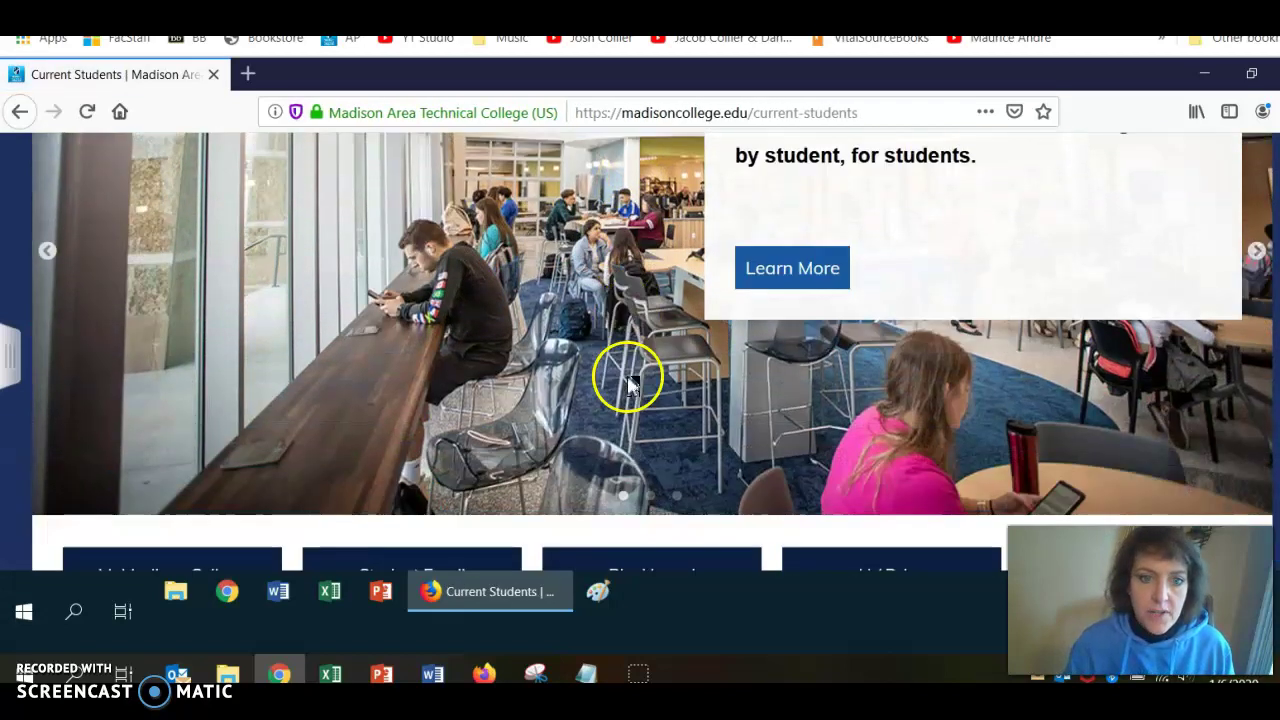
pyautogui.scroll(-2, 630, 383)
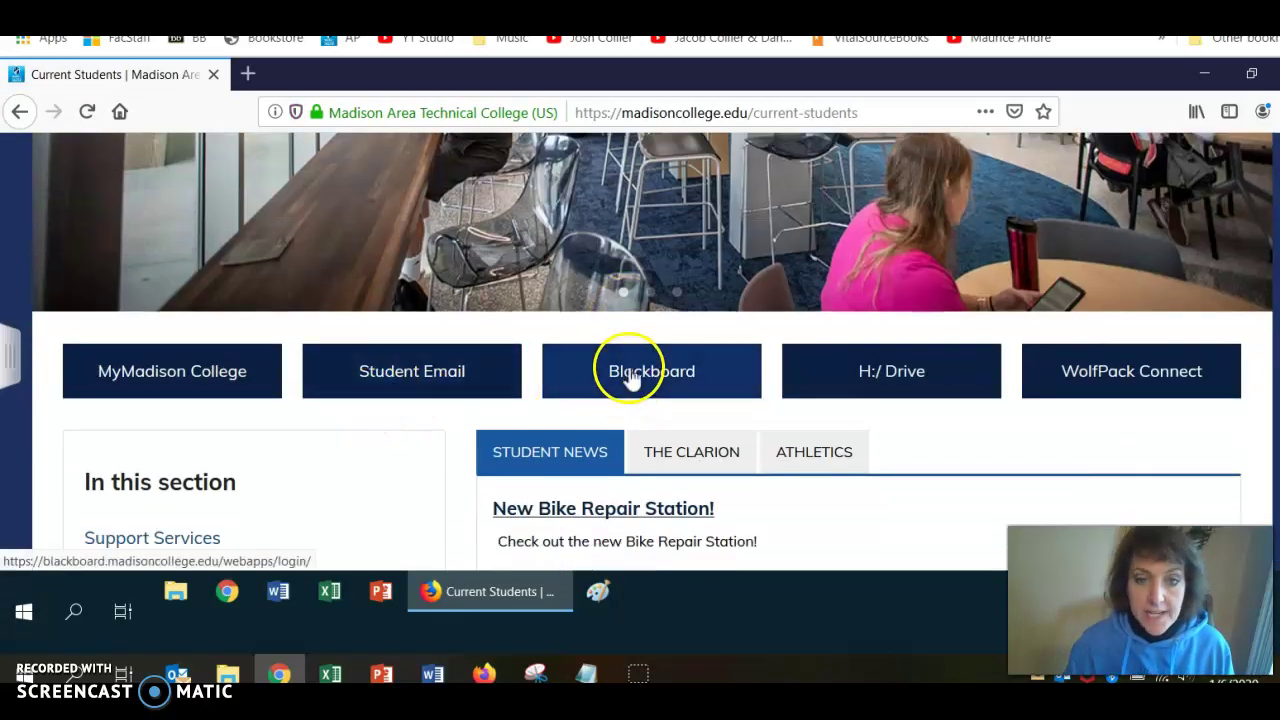
pyautogui.click(630, 372)
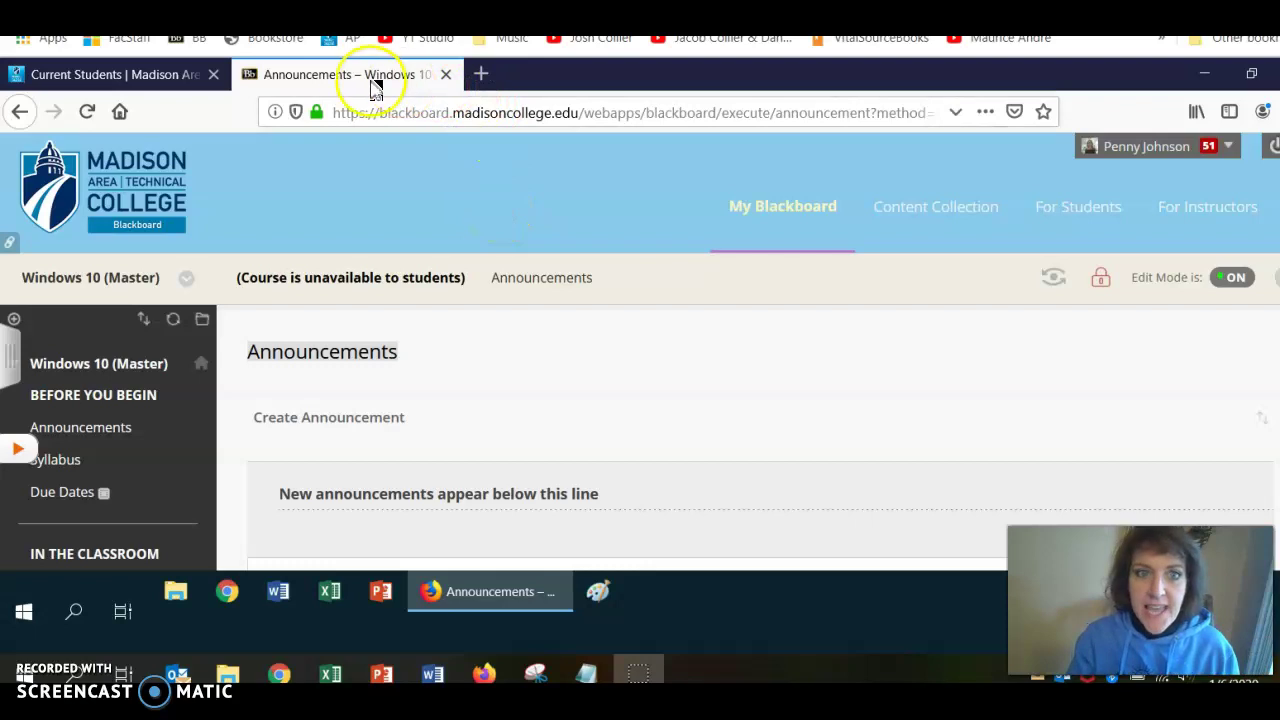
pyautogui.moveTo(634, 71); pyautogui.dragTo(637, 82)
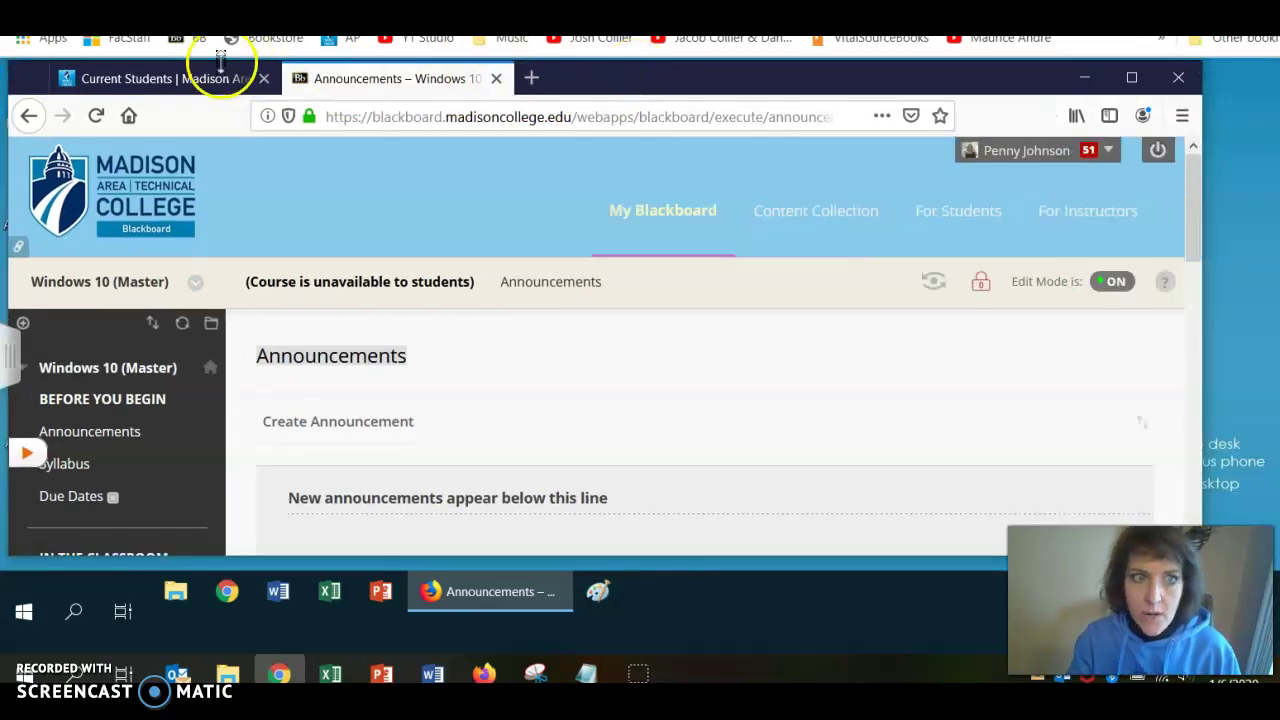
pyautogui.click(10, 64)
pyautogui.moveTo(10, 64); pyautogui.dragTo(163, 114)
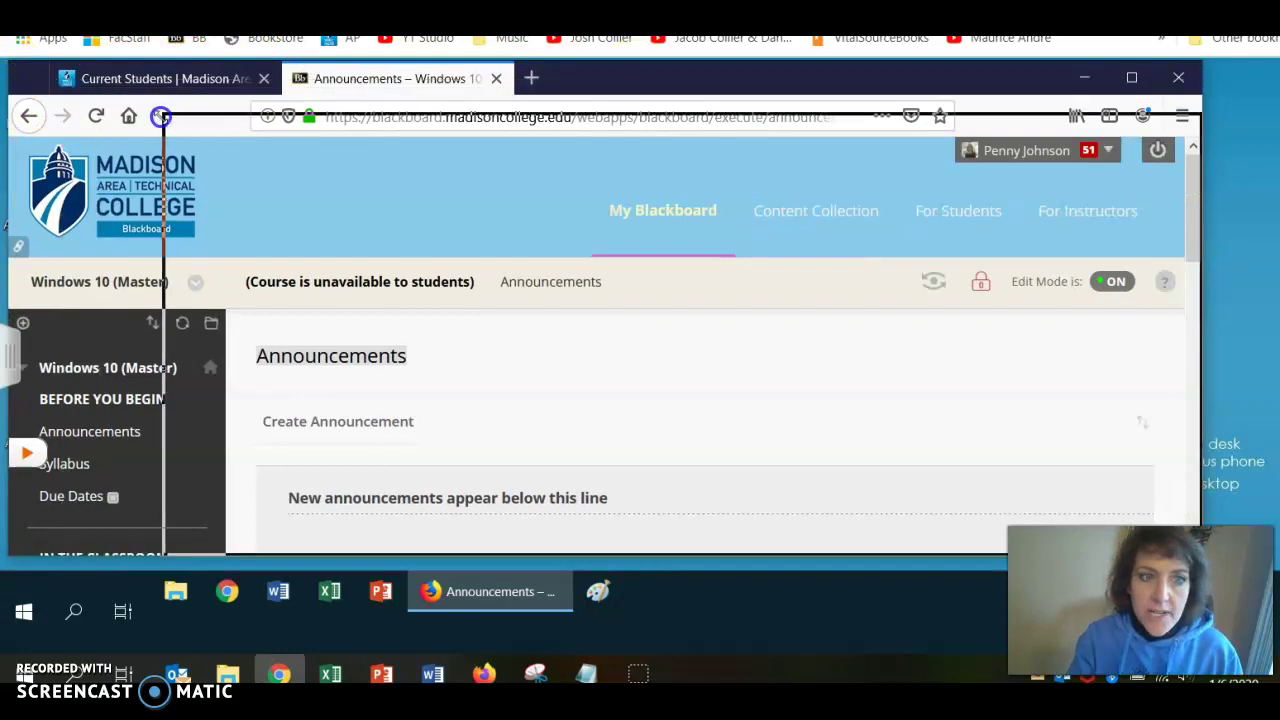
pyautogui.click(72, 215)
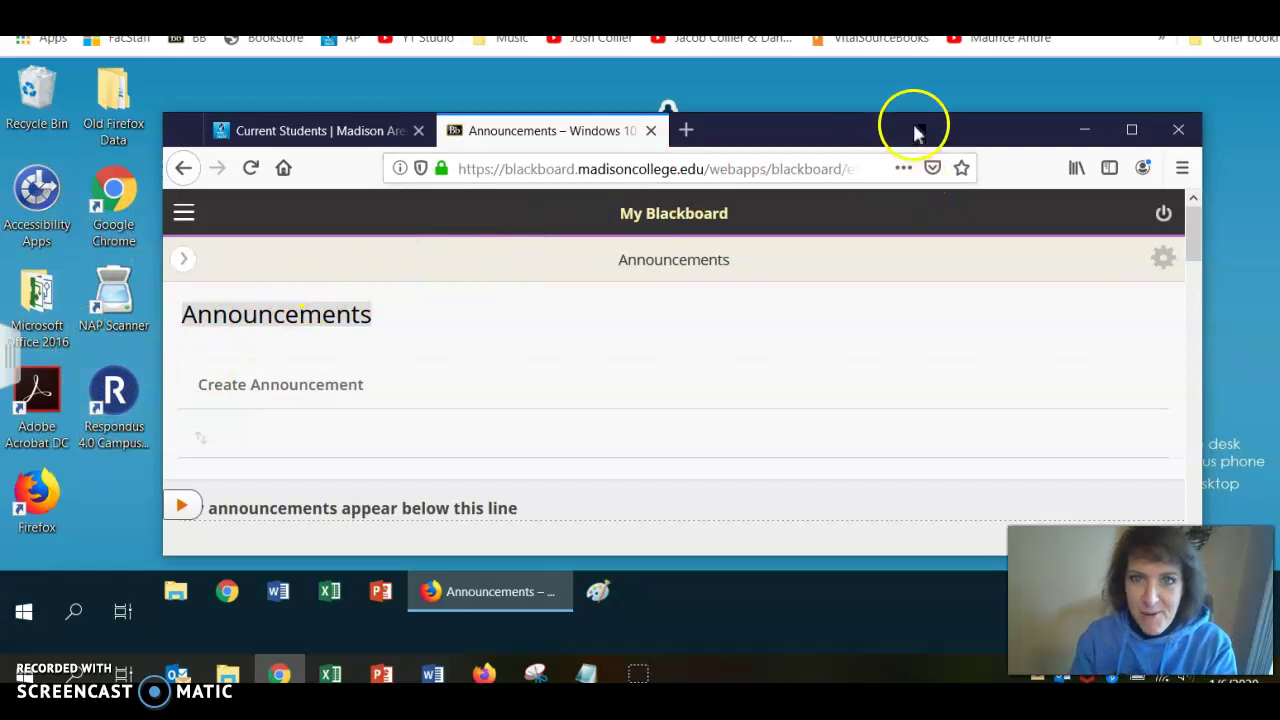
pyautogui.click(1132, 131)
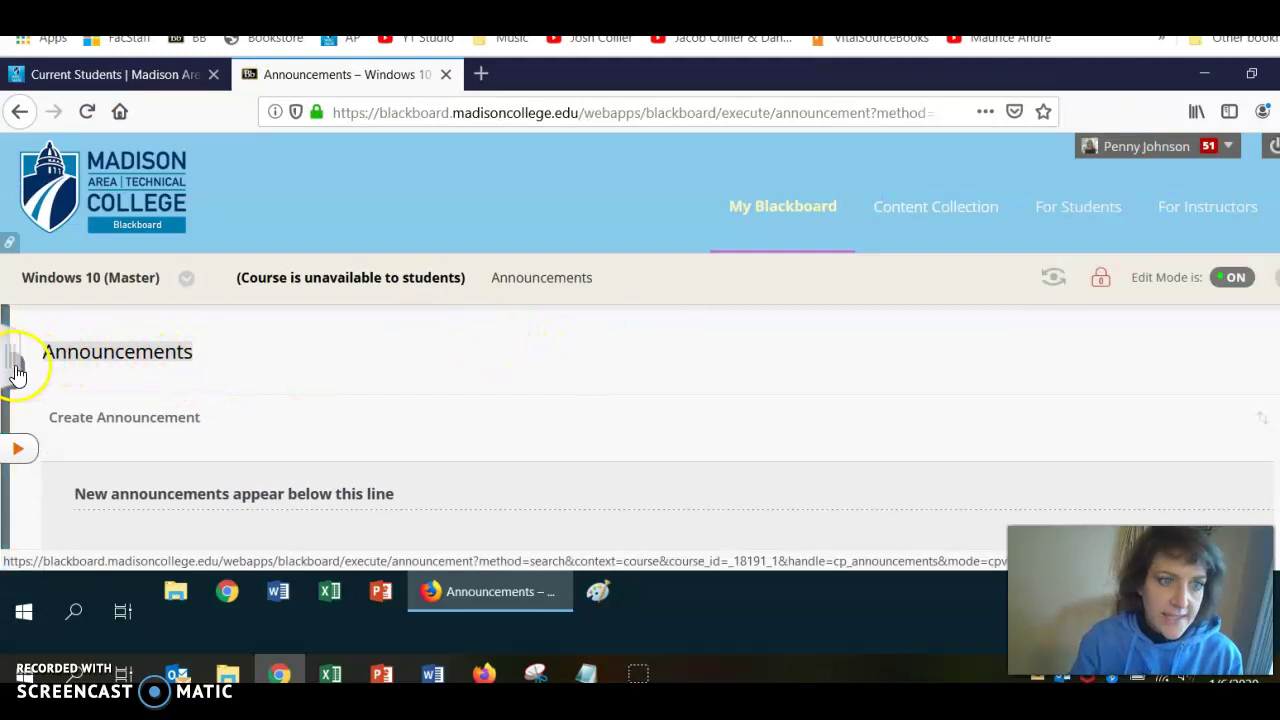
pyautogui.click(17, 323)
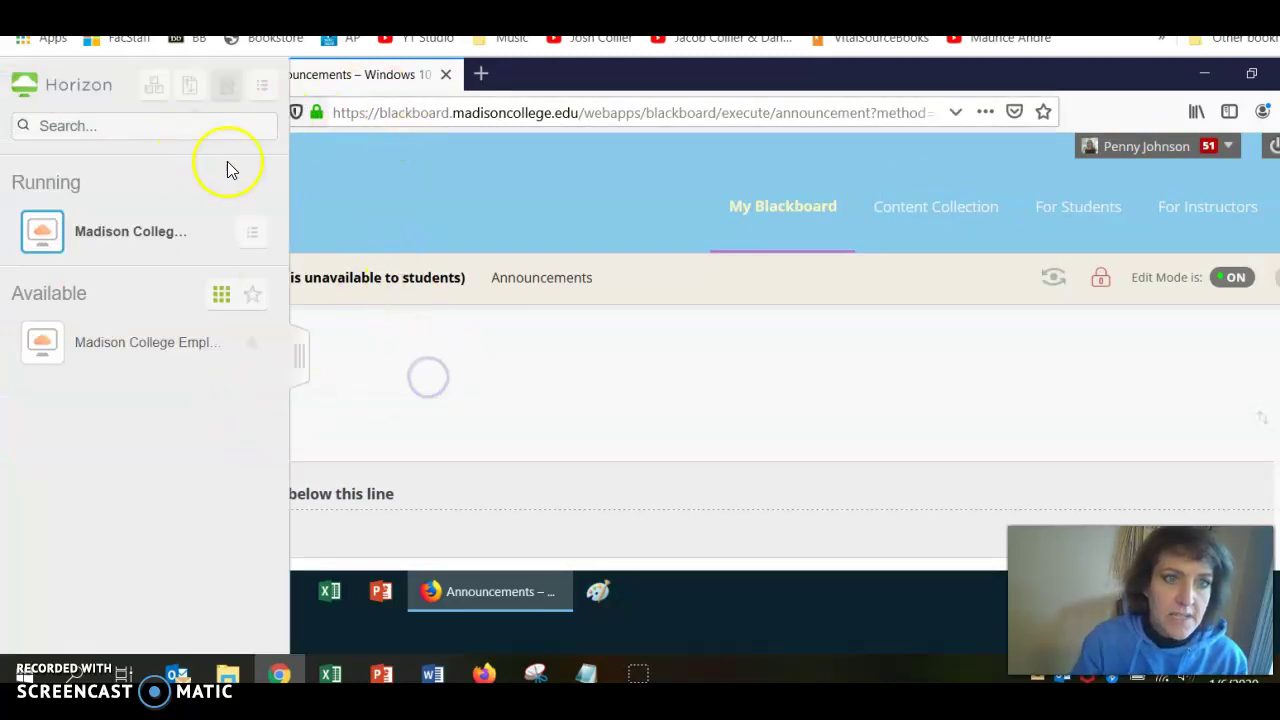
pyautogui.click(300, 356)
pyautogui.click(368, 365)
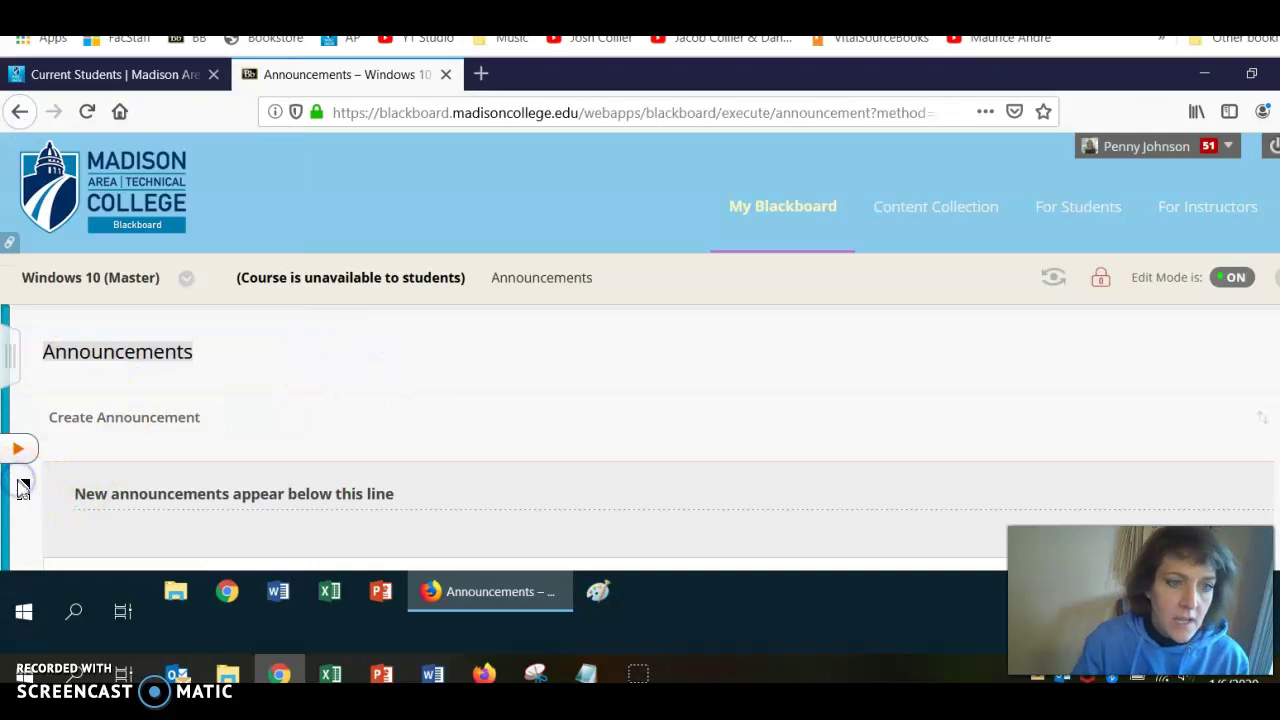
pyautogui.scroll(-3, 432, 393)
pyautogui.scroll(-2, 430, 385)
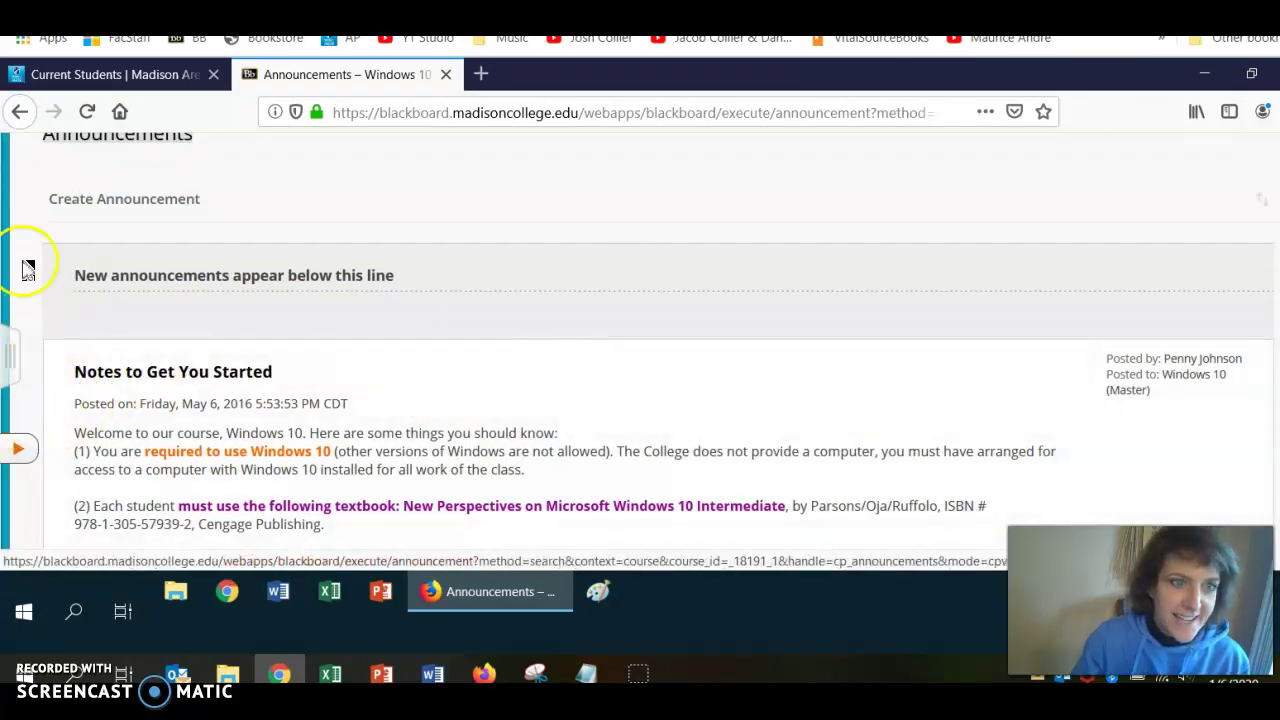
# - Open the course's Data Files page from the course navigation menu
pyautogui.click(5, 215)
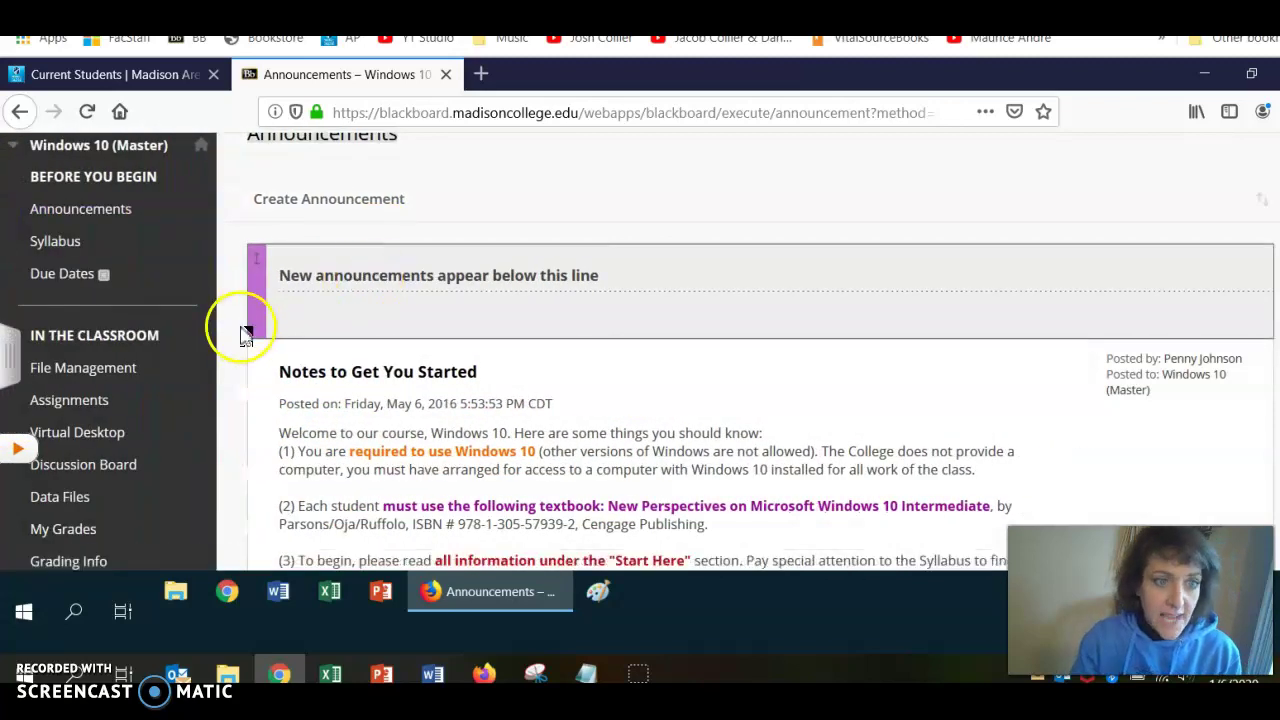
pyautogui.click(60, 497)
pyautogui.click(300, 417)
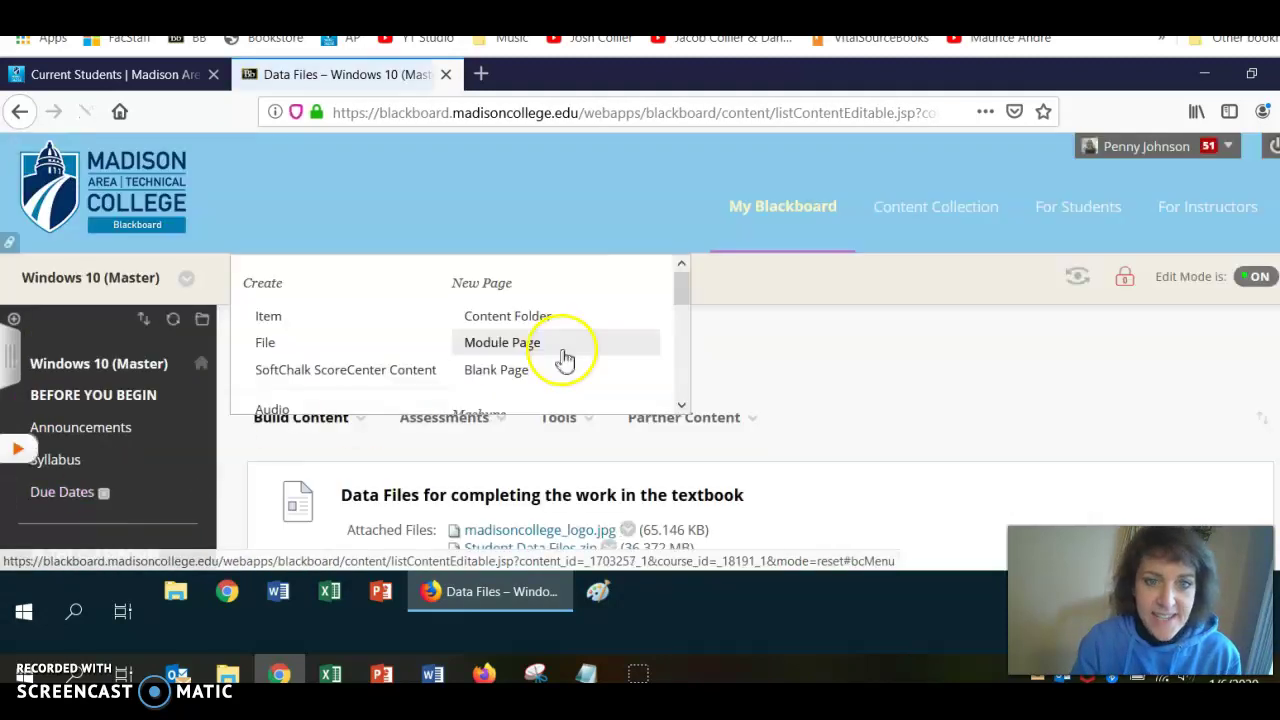
pyautogui.click(858, 374)
pyautogui.scroll(-4, 866, 403)
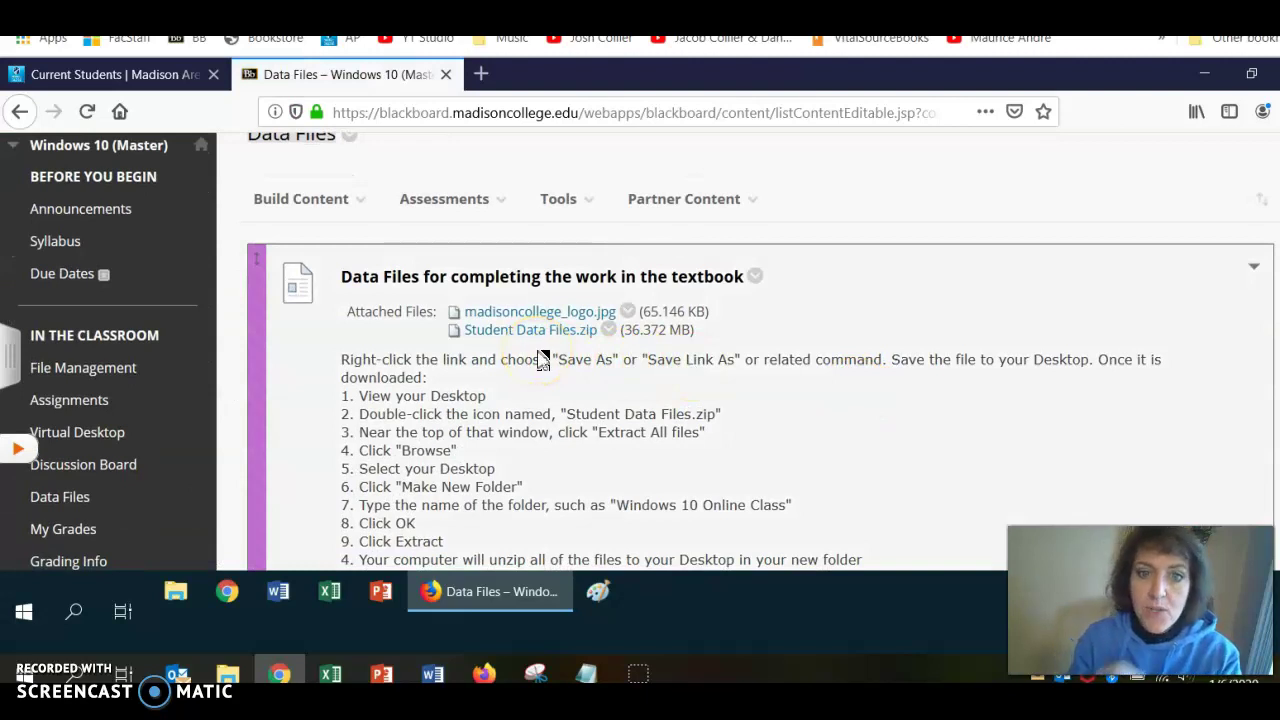
# - Choose to save the linked Student Data Files.zip attachment
pyautogui.rightClick(502, 334)
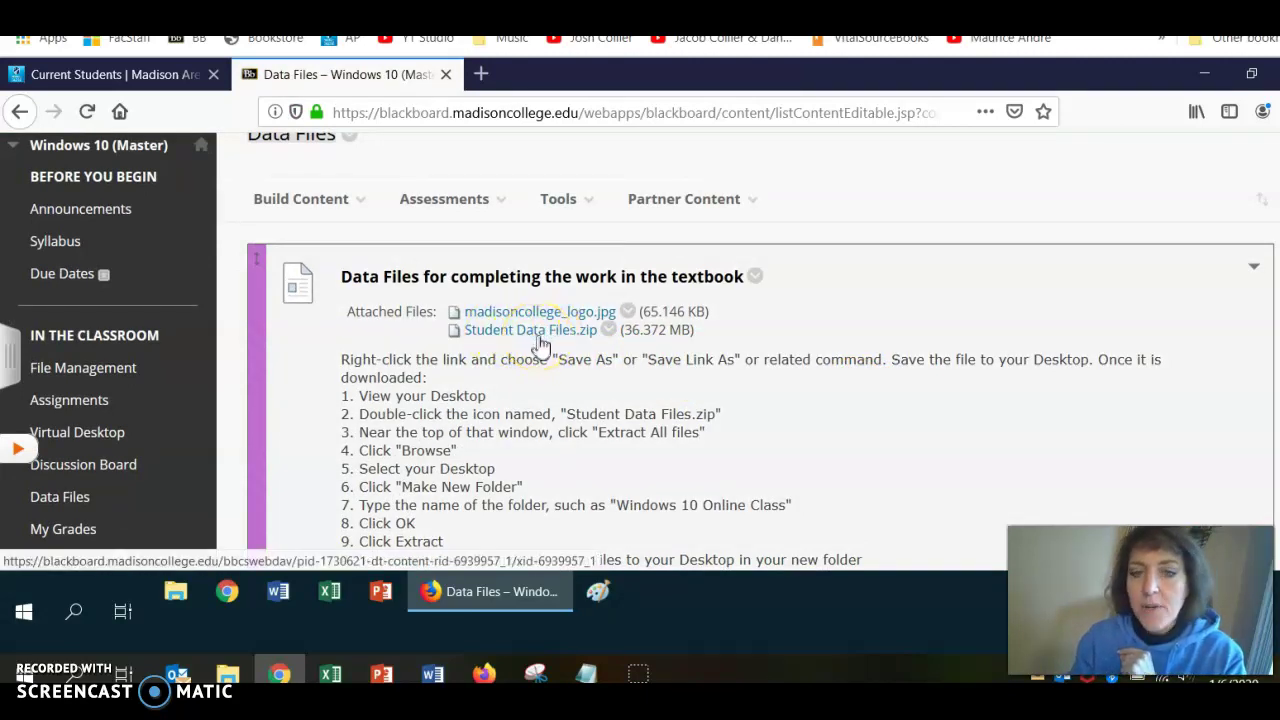
pyautogui.rightClick(538, 338)
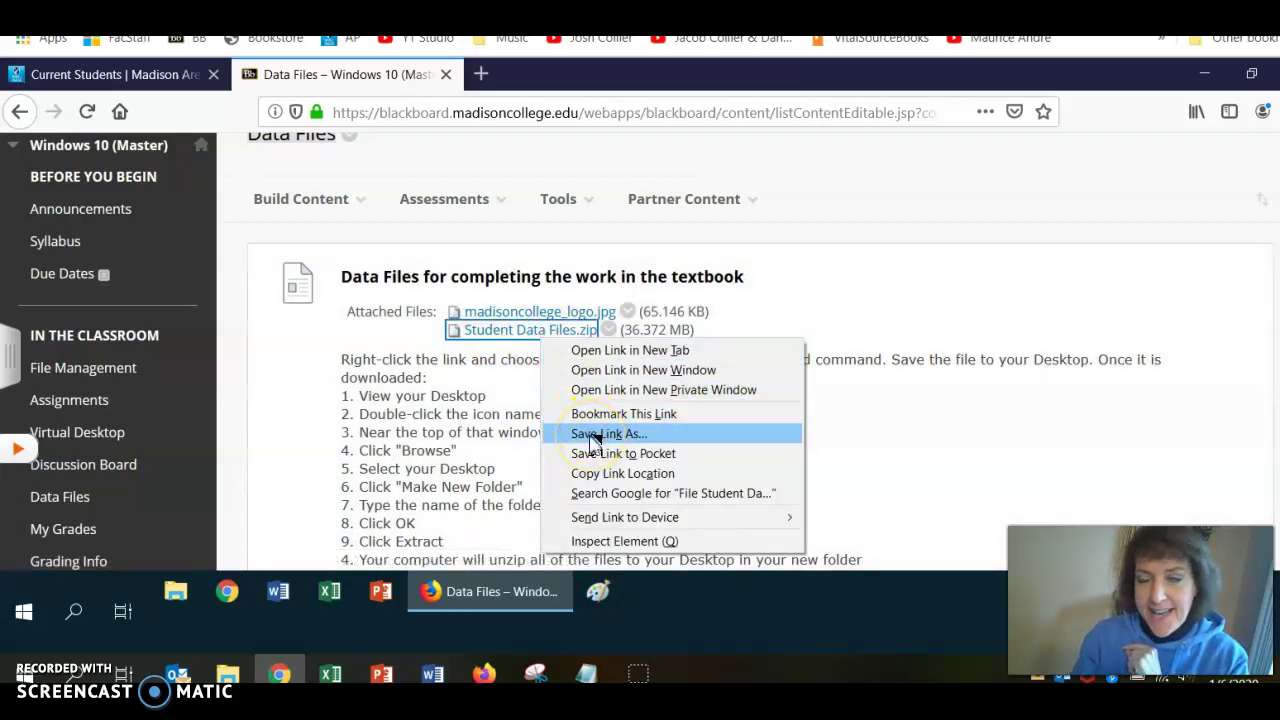
pyautogui.click(595, 434)
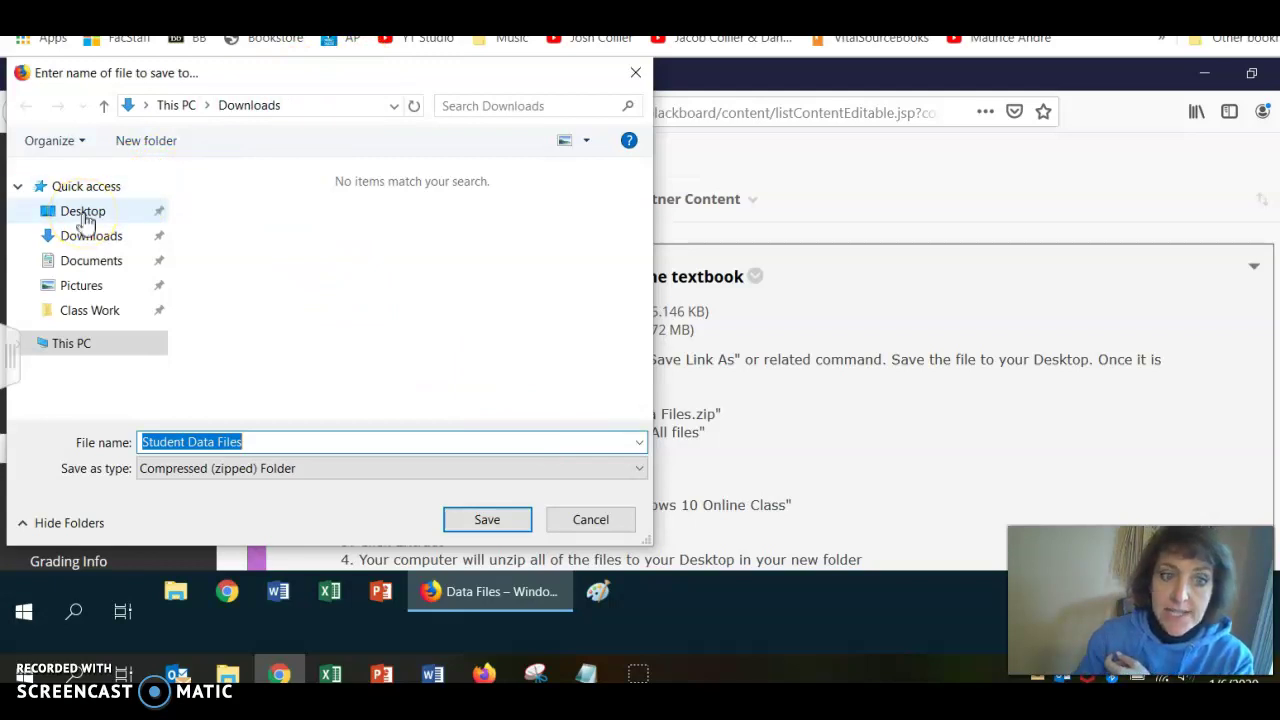
# - Save the zip to the Desktop as 'Student Data Files Virtual Desktop Copy.zip' and minimize Firefox
pyautogui.click(85, 215)
pyautogui.click(260, 441)
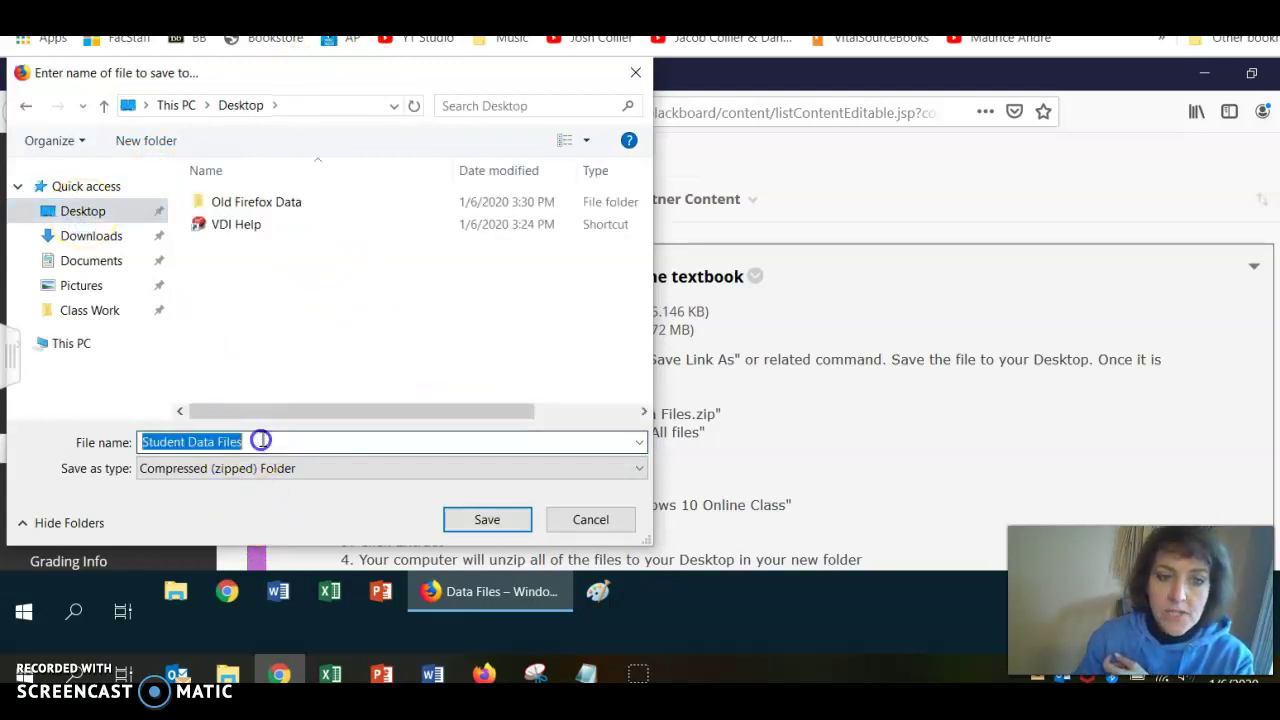
pyautogui.click(258, 441)
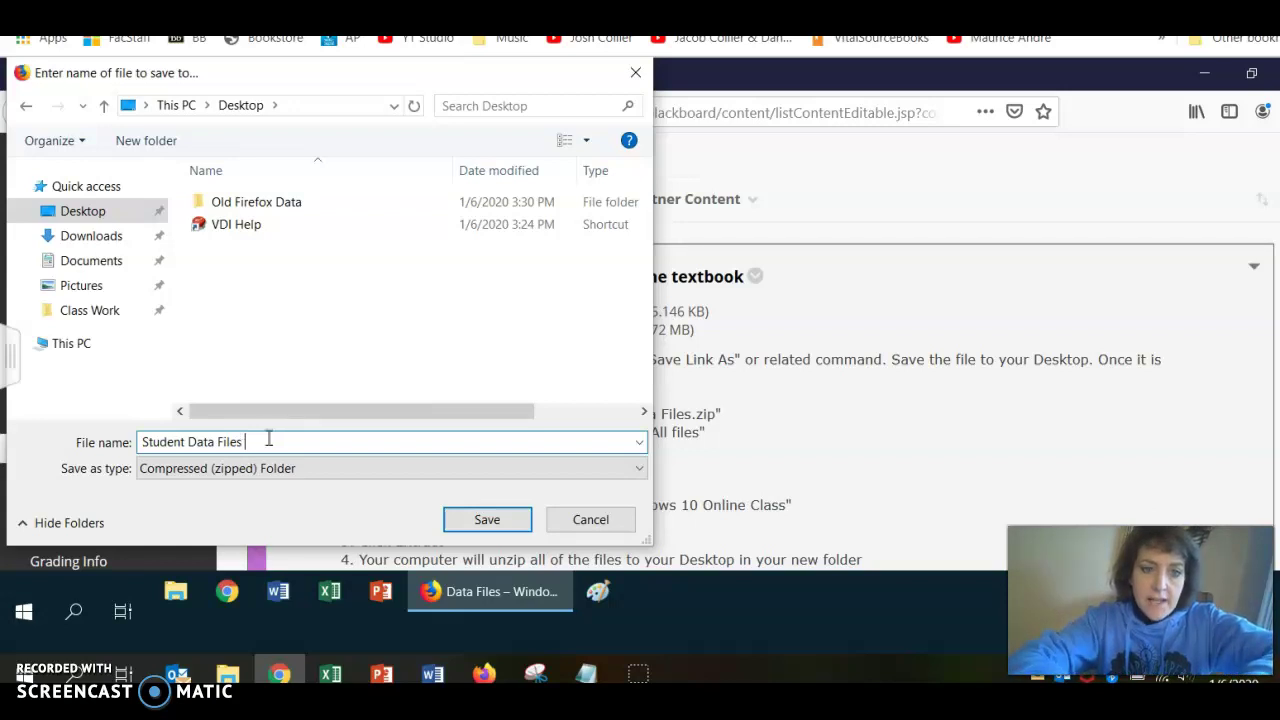
pyautogui.write('V')
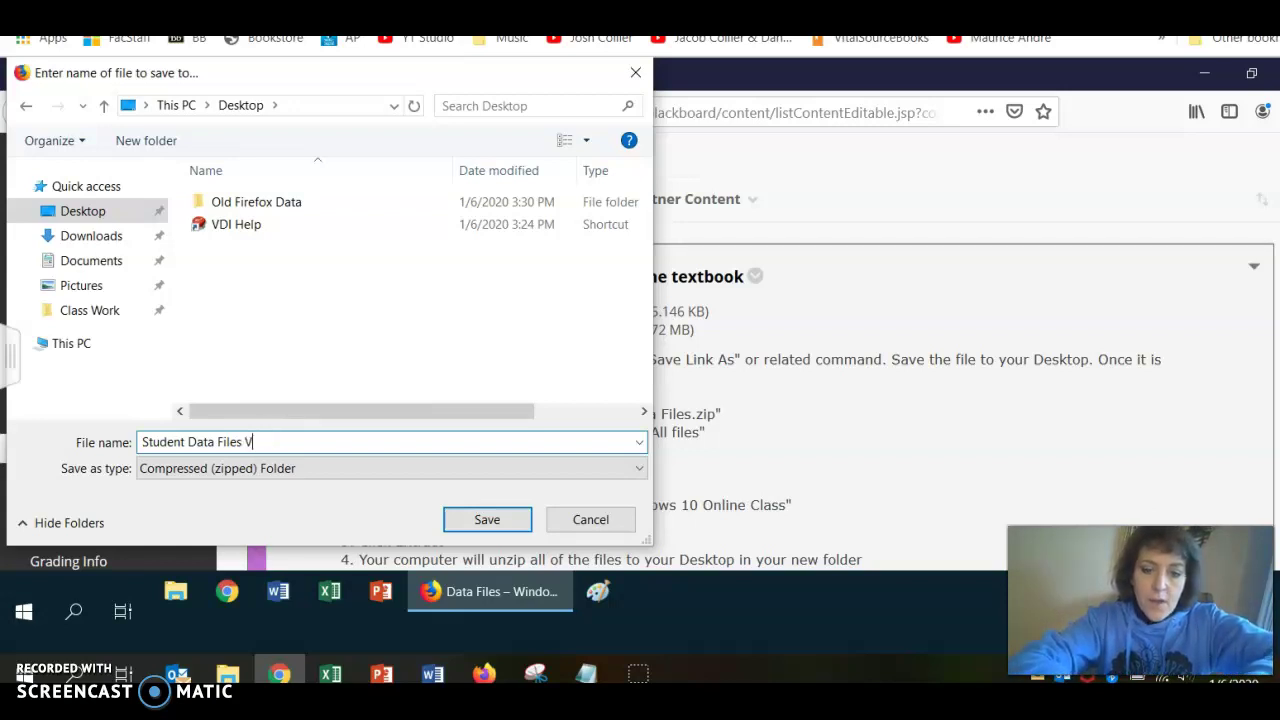
pyautogui.write('irtual')
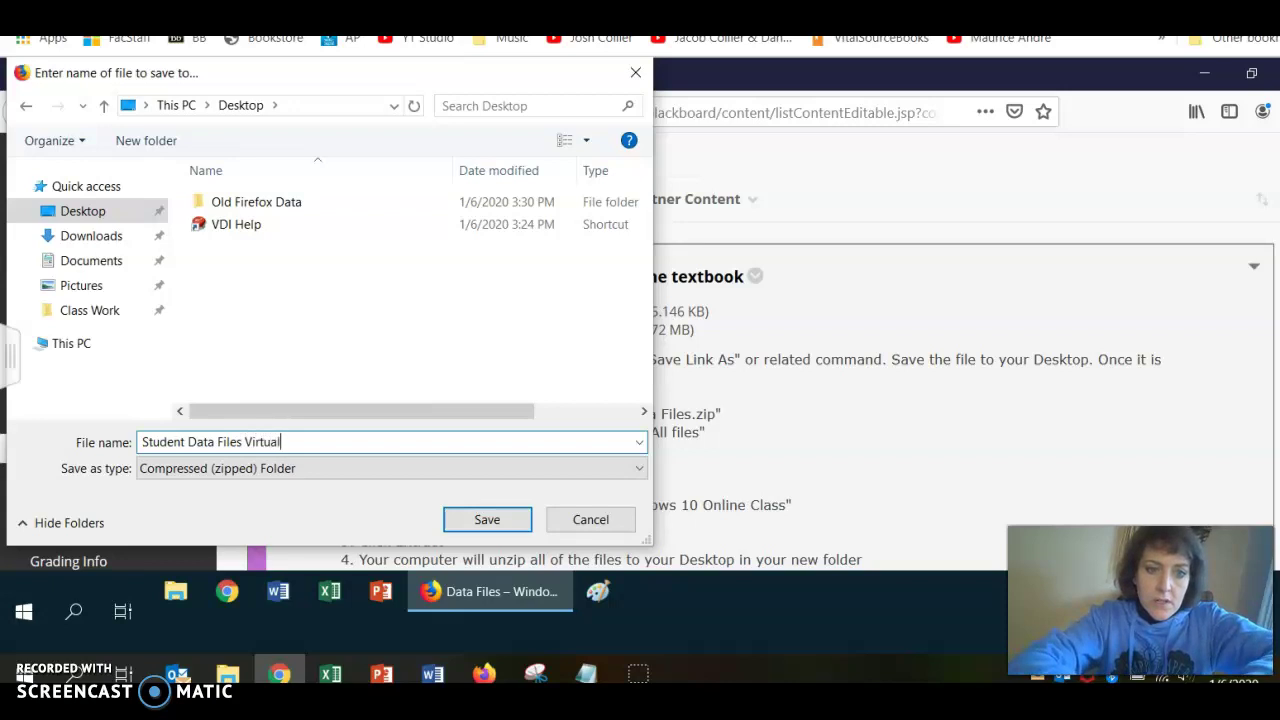
pyautogui.write(' Desktop Copy')
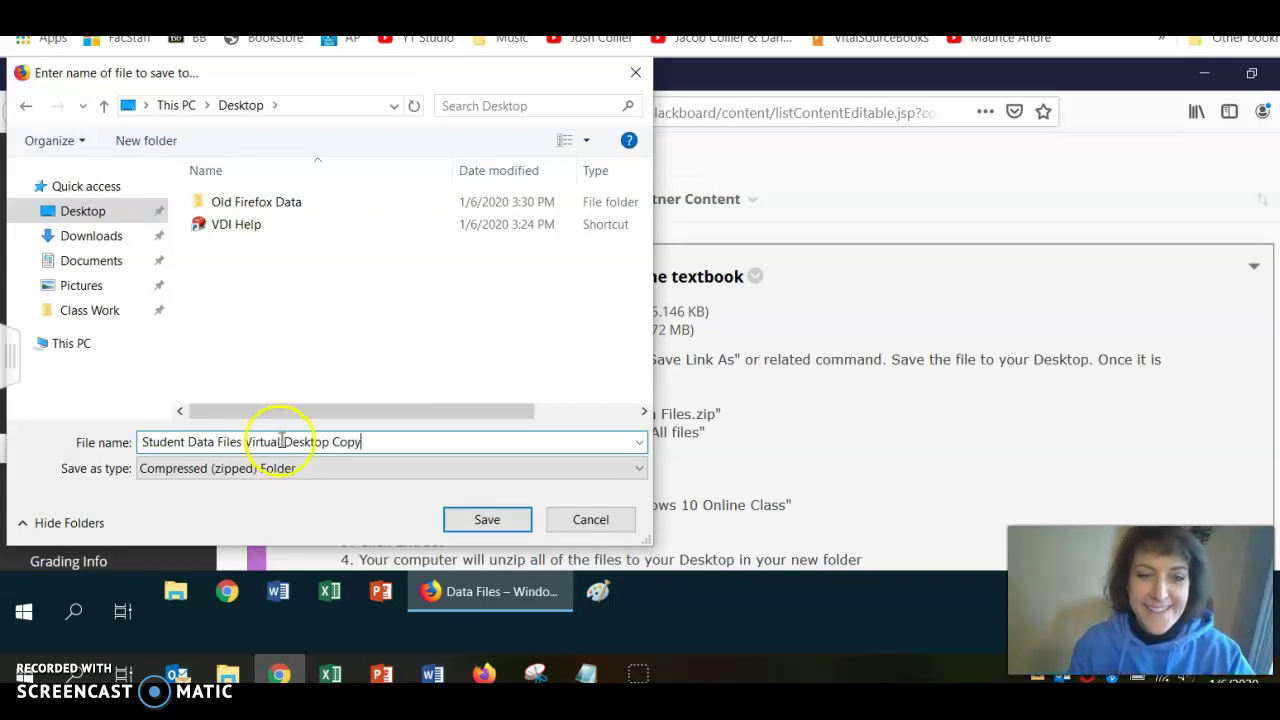
pyautogui.click(468, 522)
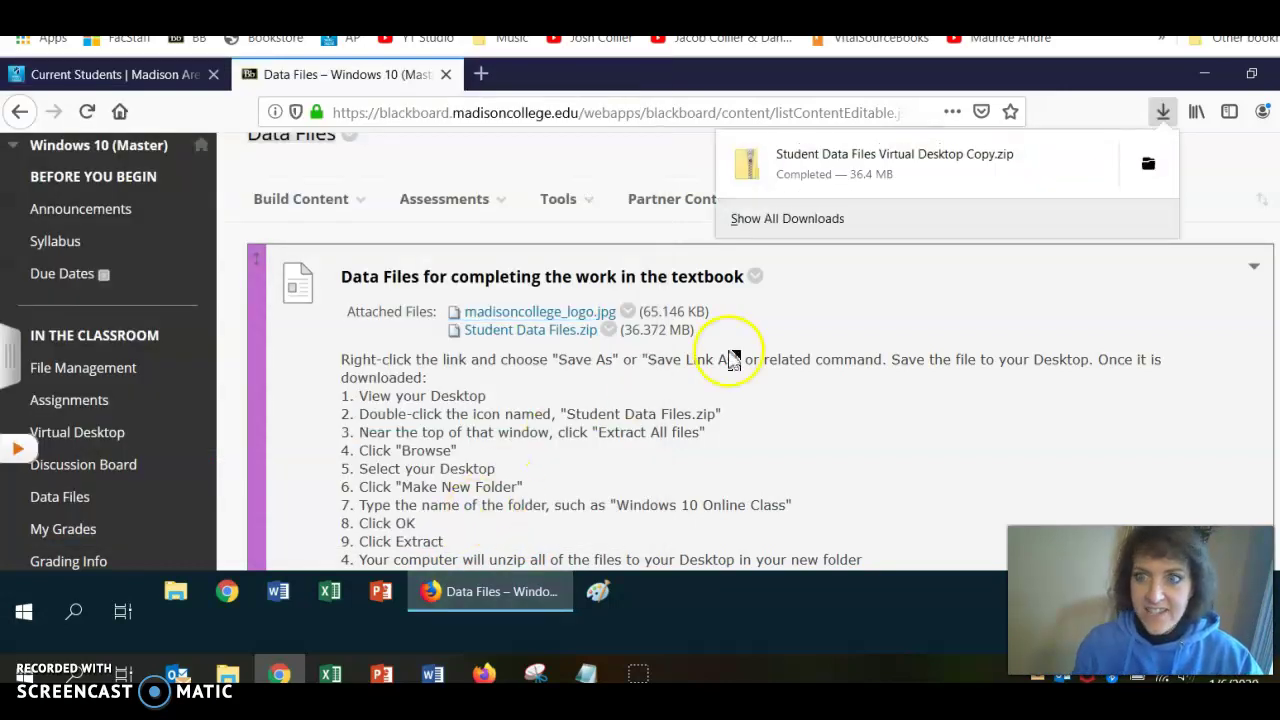
pyautogui.click(1208, 80)
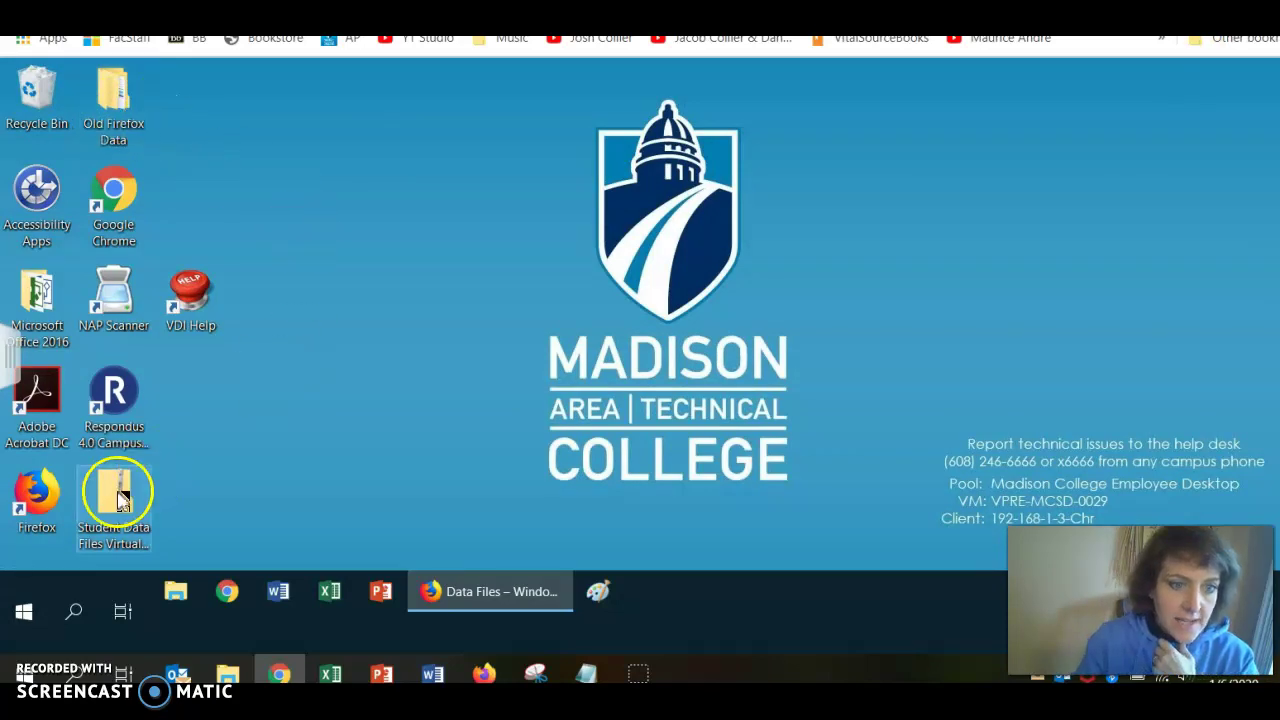
# - Open Student Data Files Virtual Desktop Copy.zip from the desktop and choose Extract all
pyautogui.click(110, 532)
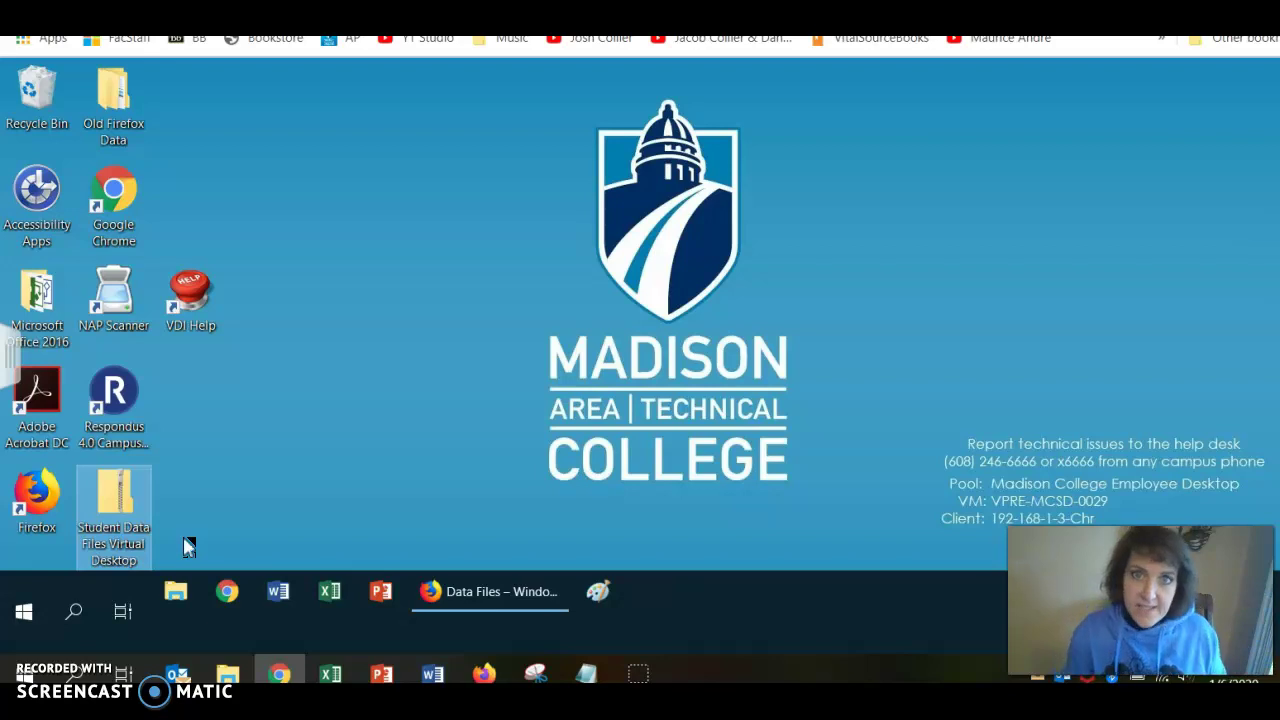
pyautogui.click(112, 495)
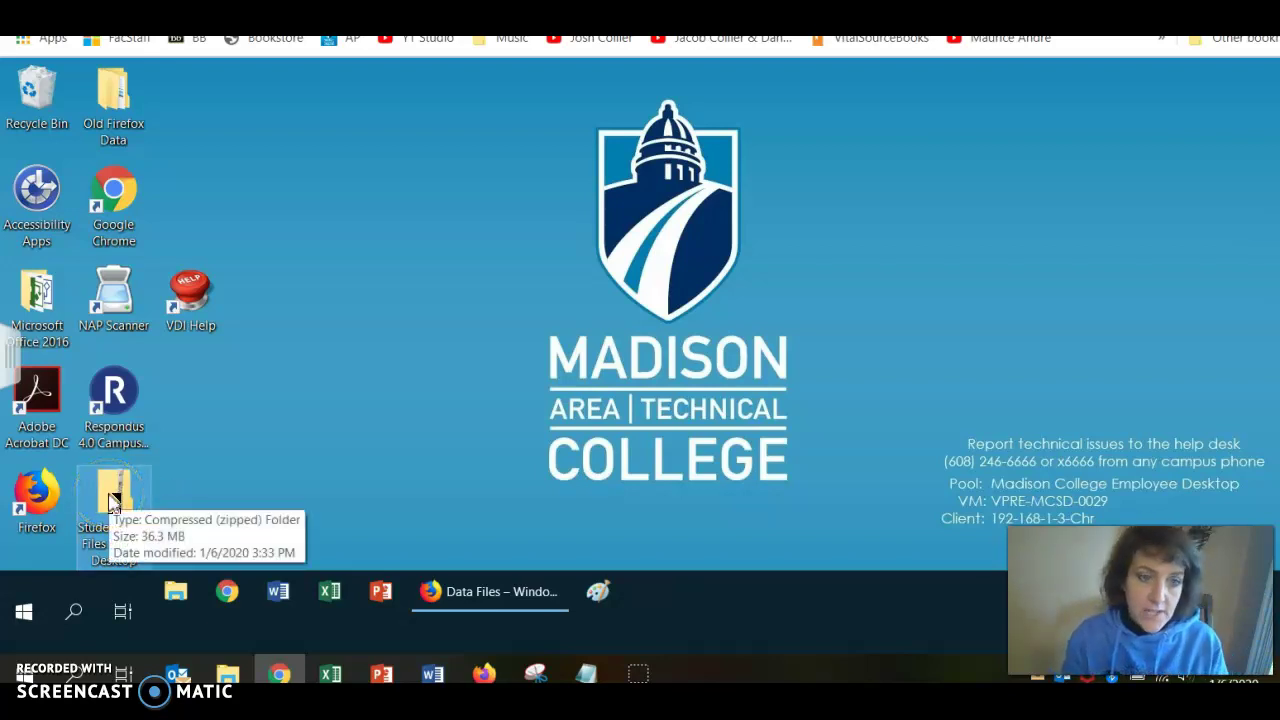
pyautogui.doubleClick(112, 495)
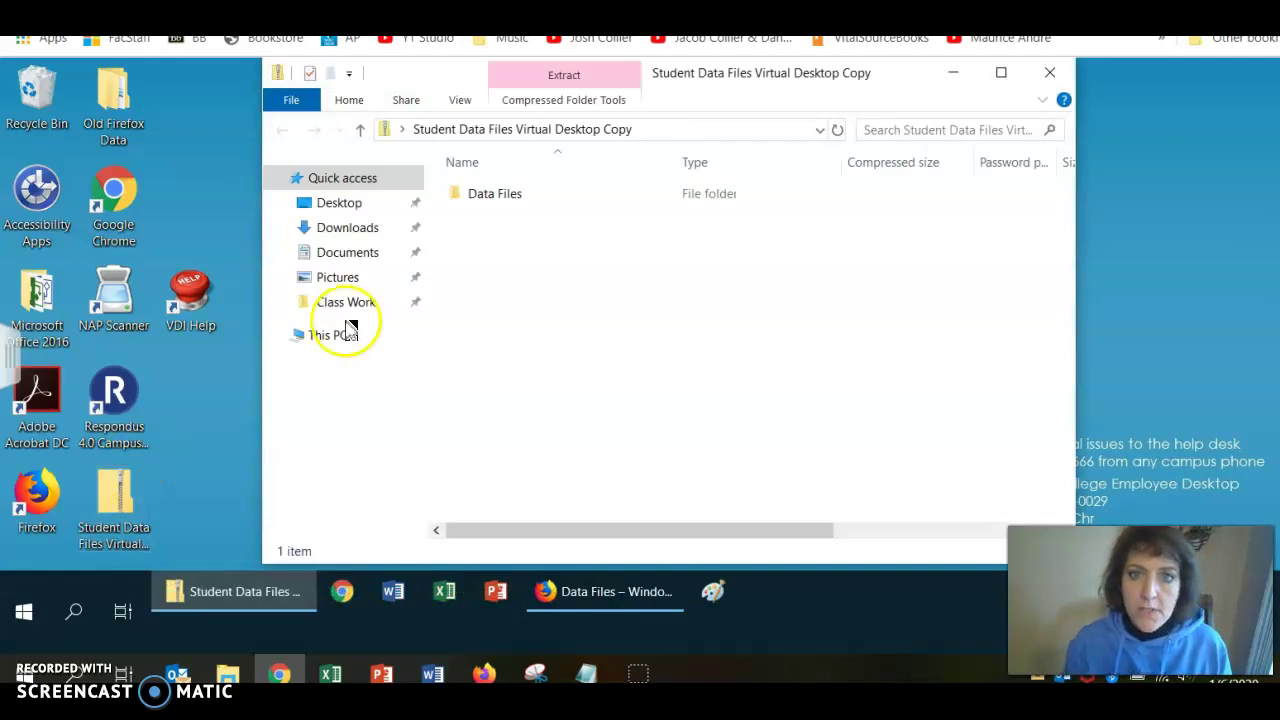
pyautogui.click(577, 108)
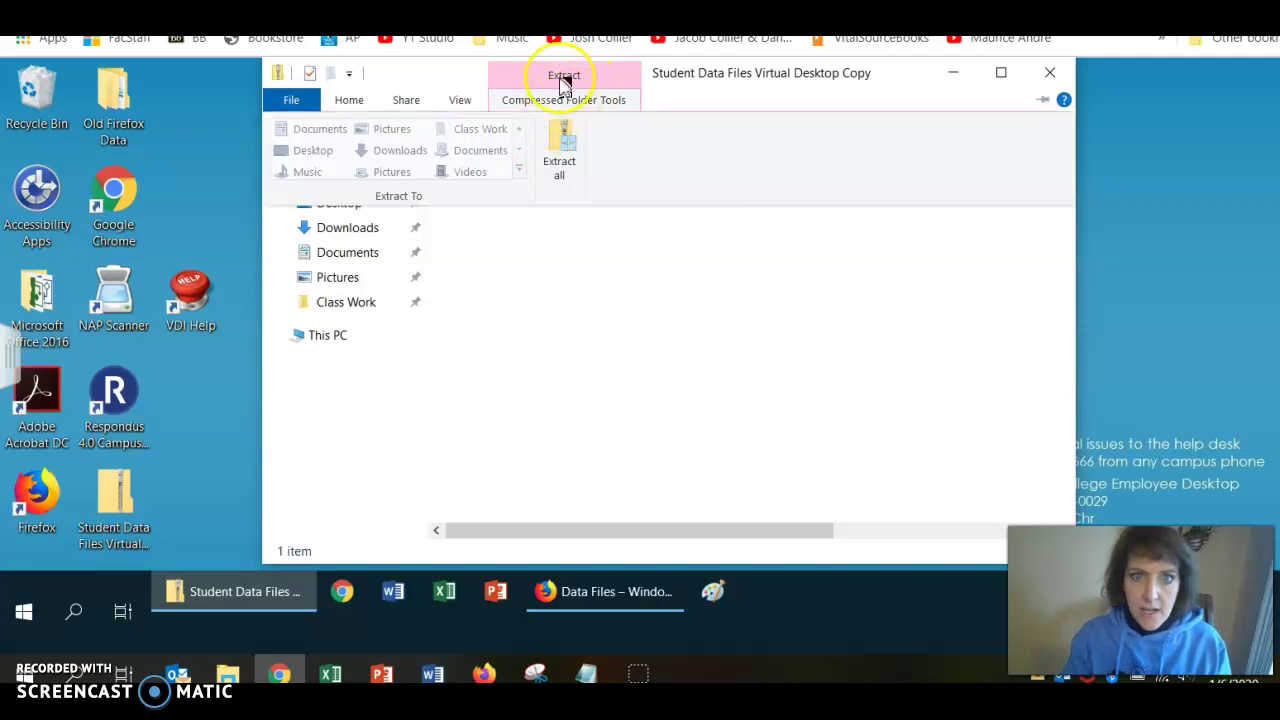
pyautogui.click(567, 143)
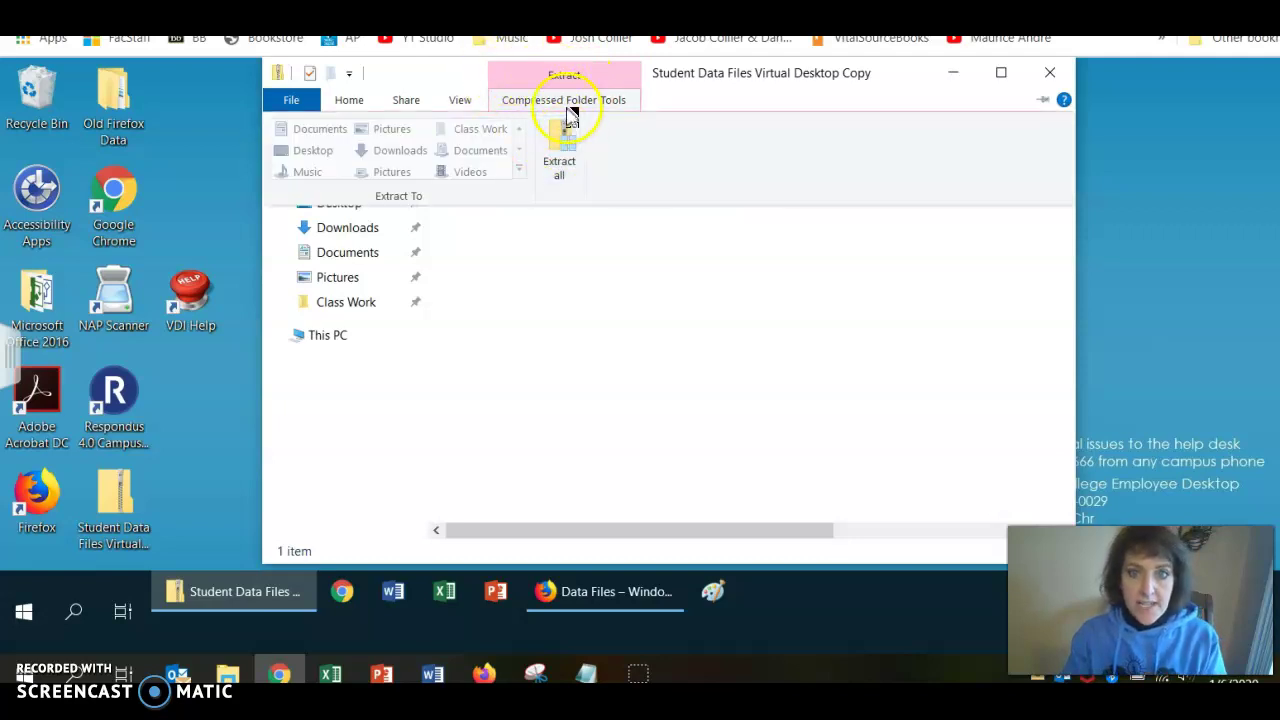
# - Create a Desktop folder 'Stu Data Files UnZipped', set it as the destination, and extract
pyautogui.click(565, 175)
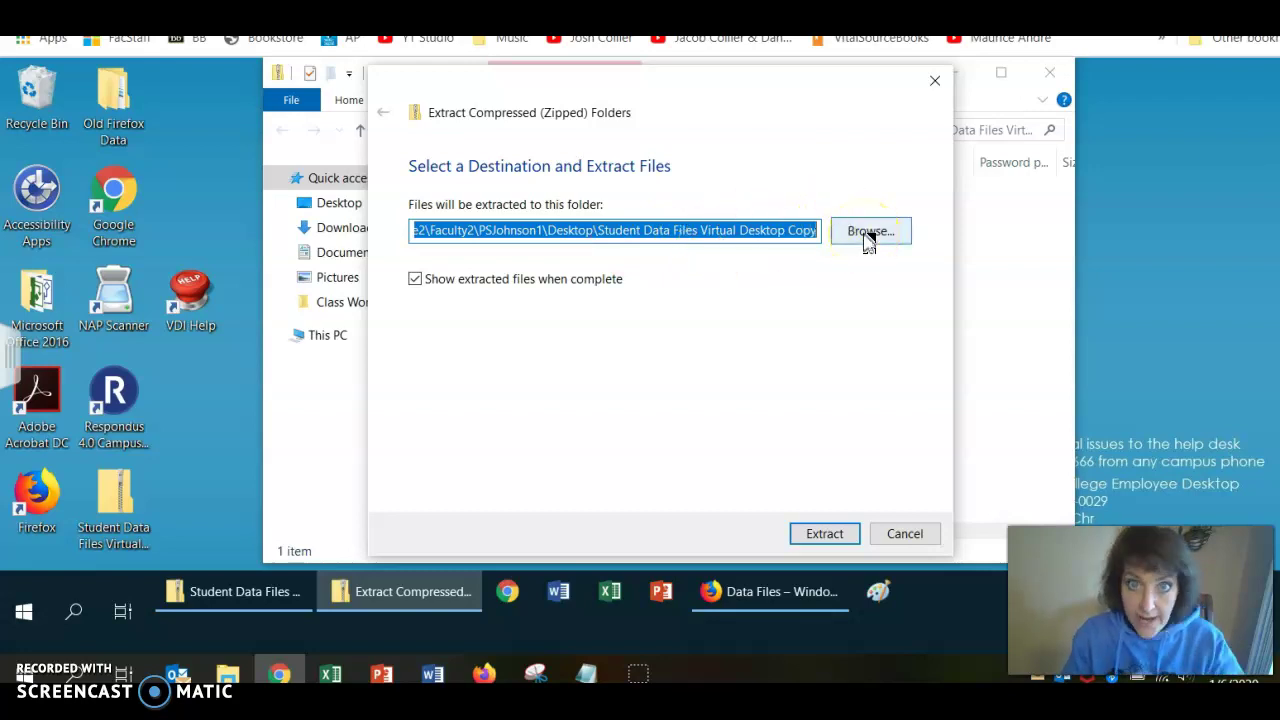
pyautogui.click(868, 236)
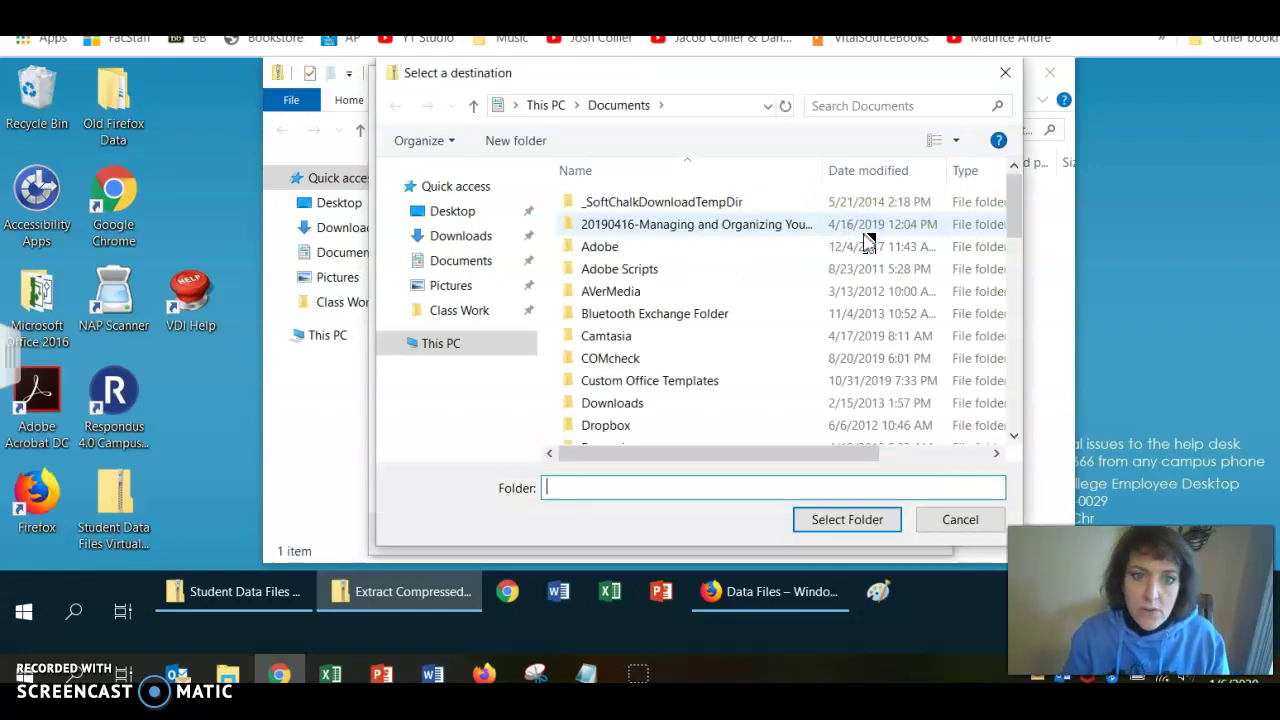
pyautogui.click(448, 211)
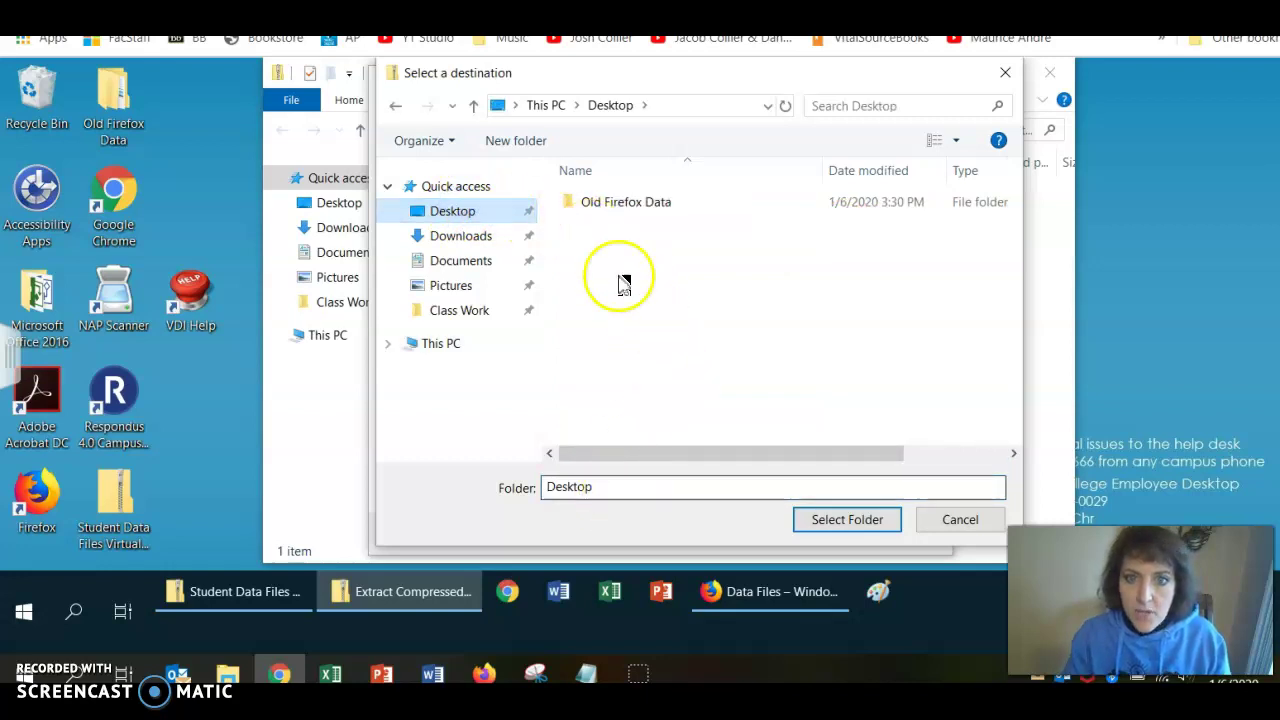
pyautogui.click(520, 141)
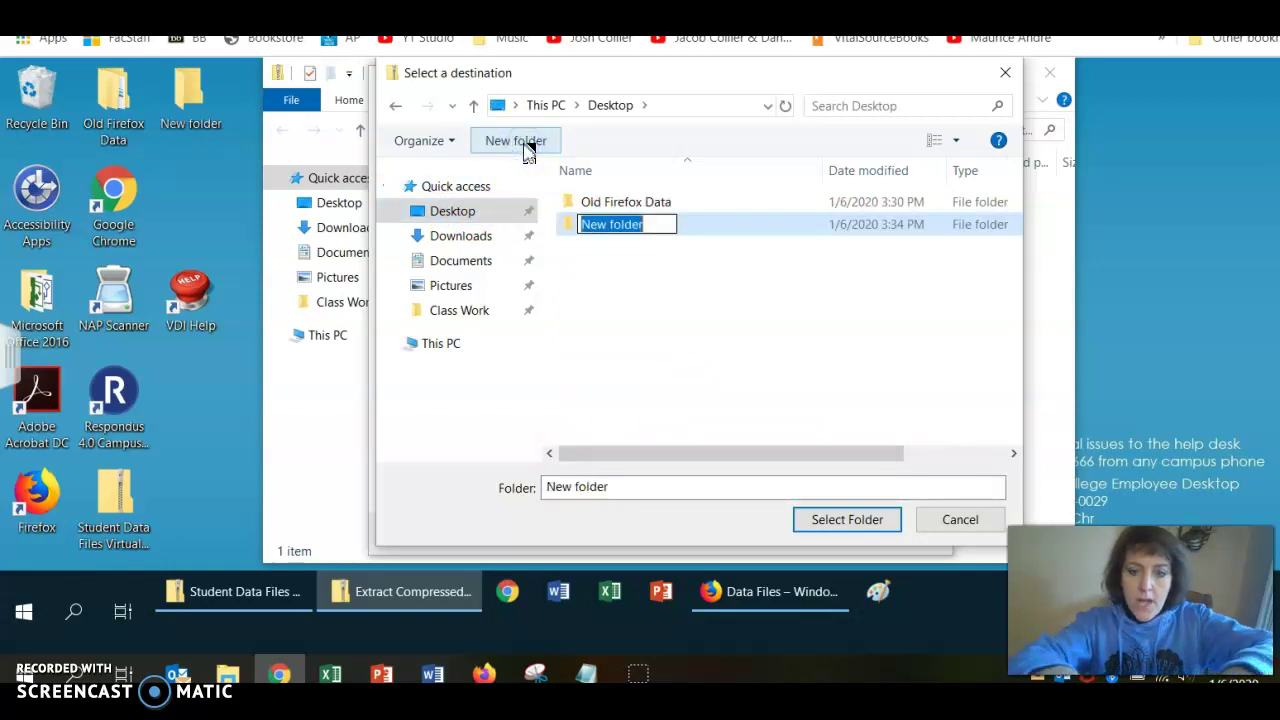
pyautogui.write('St')
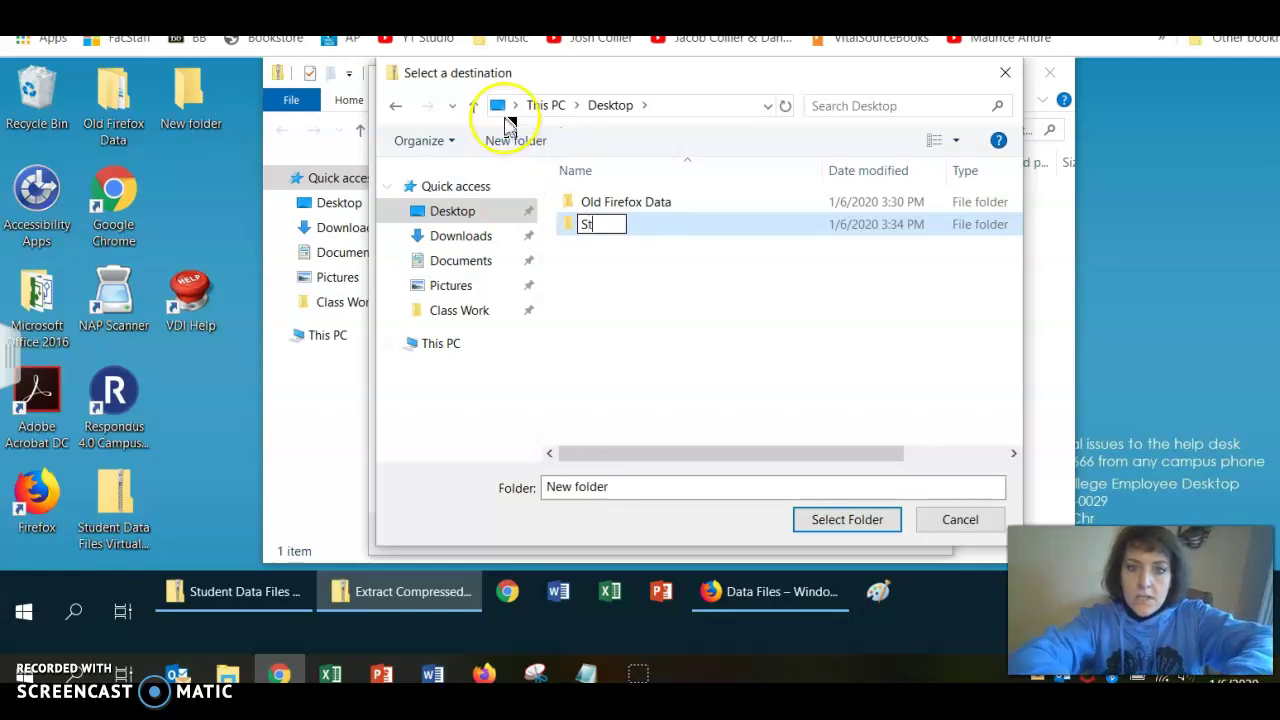
pyautogui.write('u Data Files U')
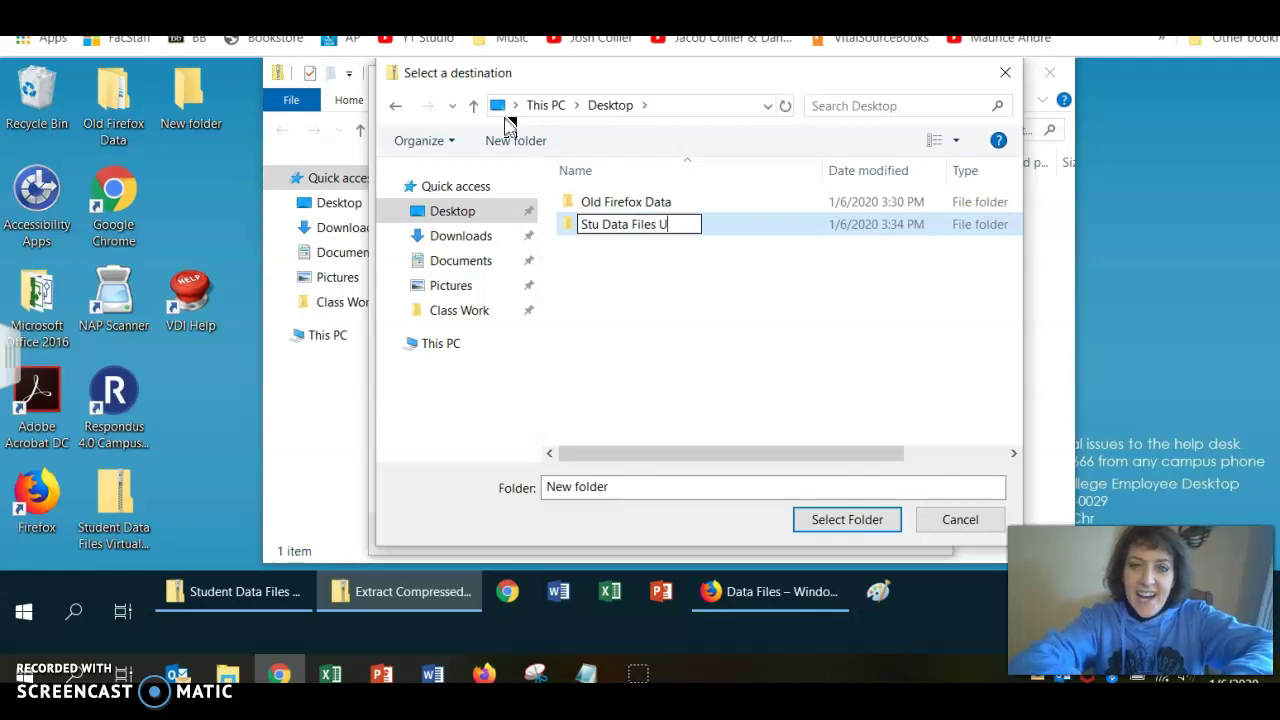
pyautogui.write('nZipped')
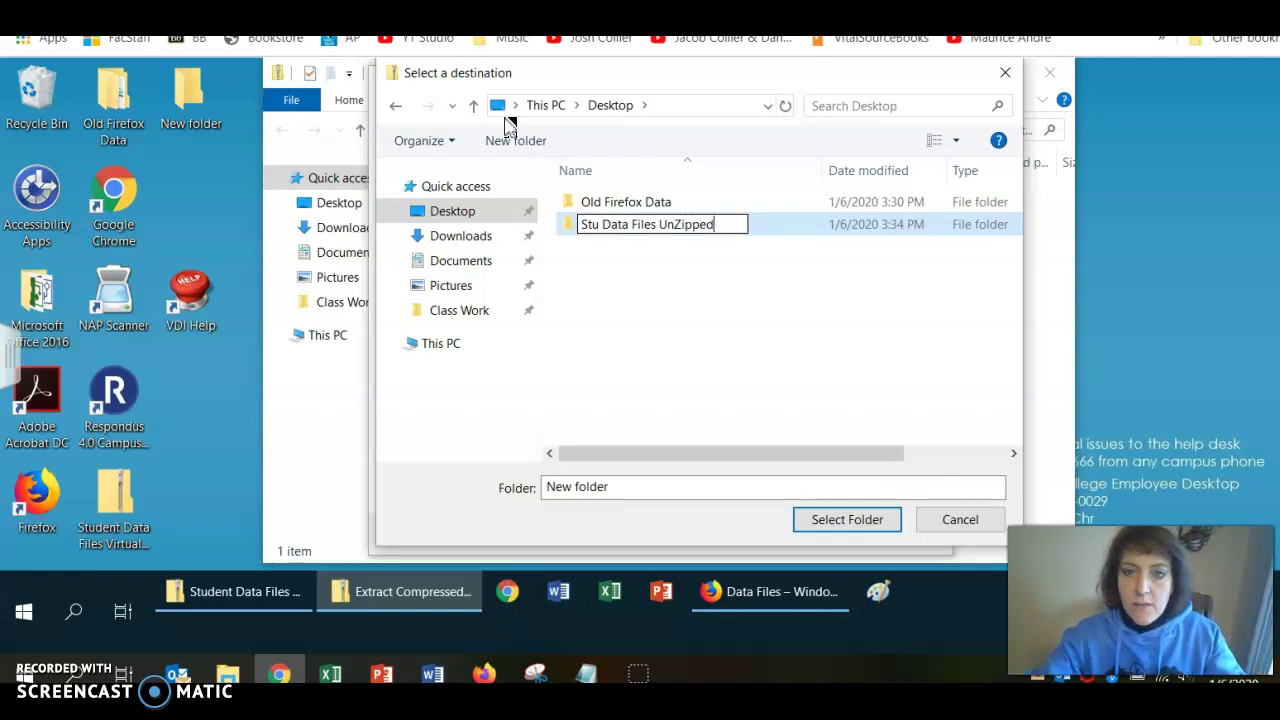
pyautogui.press('Return')
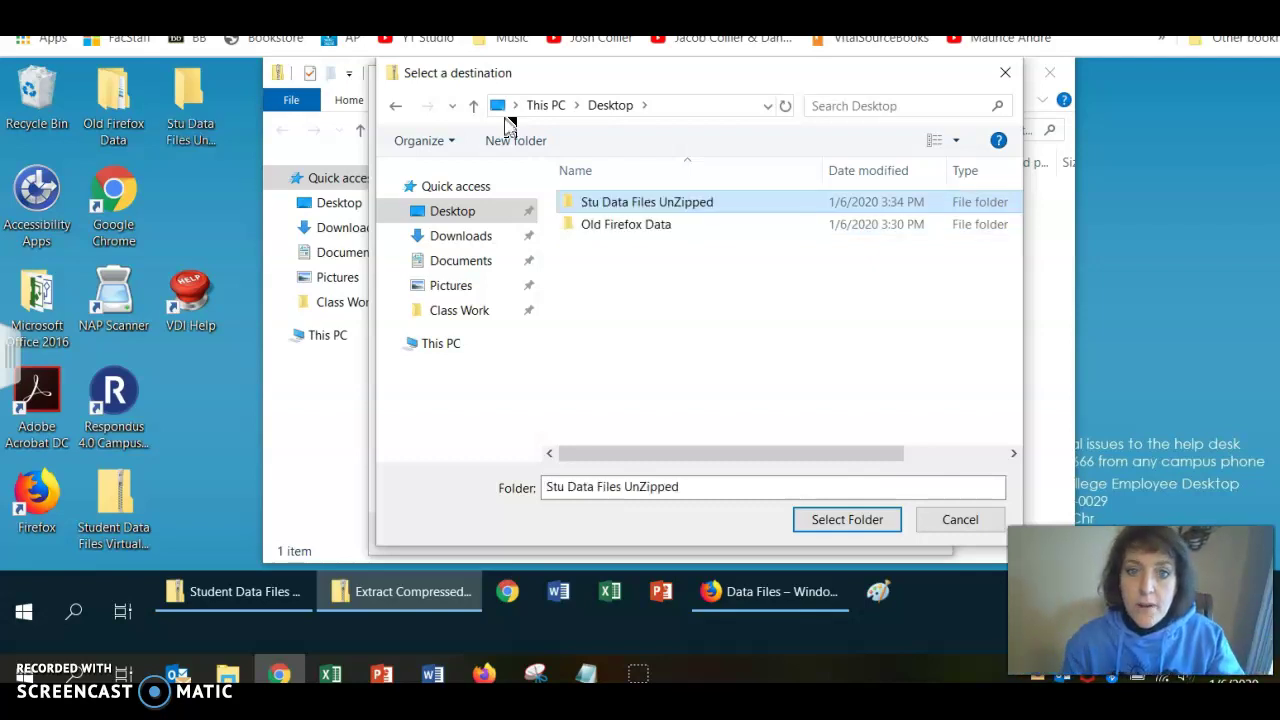
pyautogui.doubleClick(568, 205)
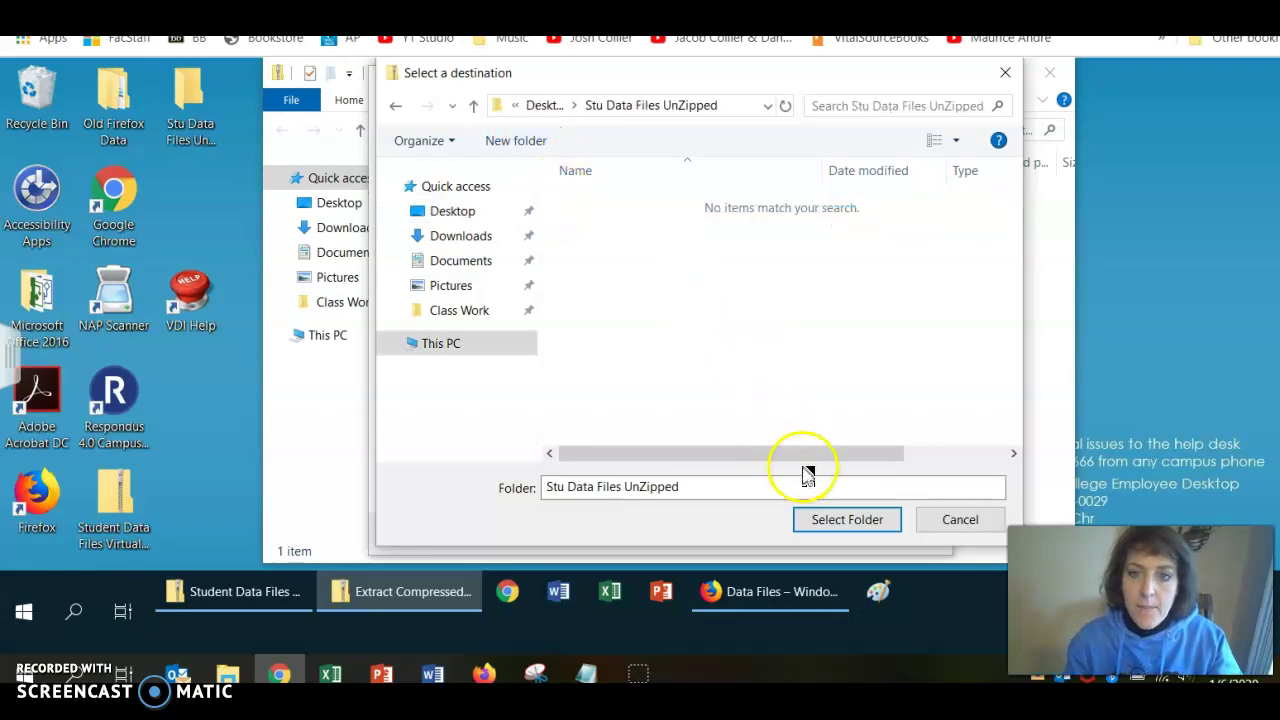
pyautogui.click(820, 522)
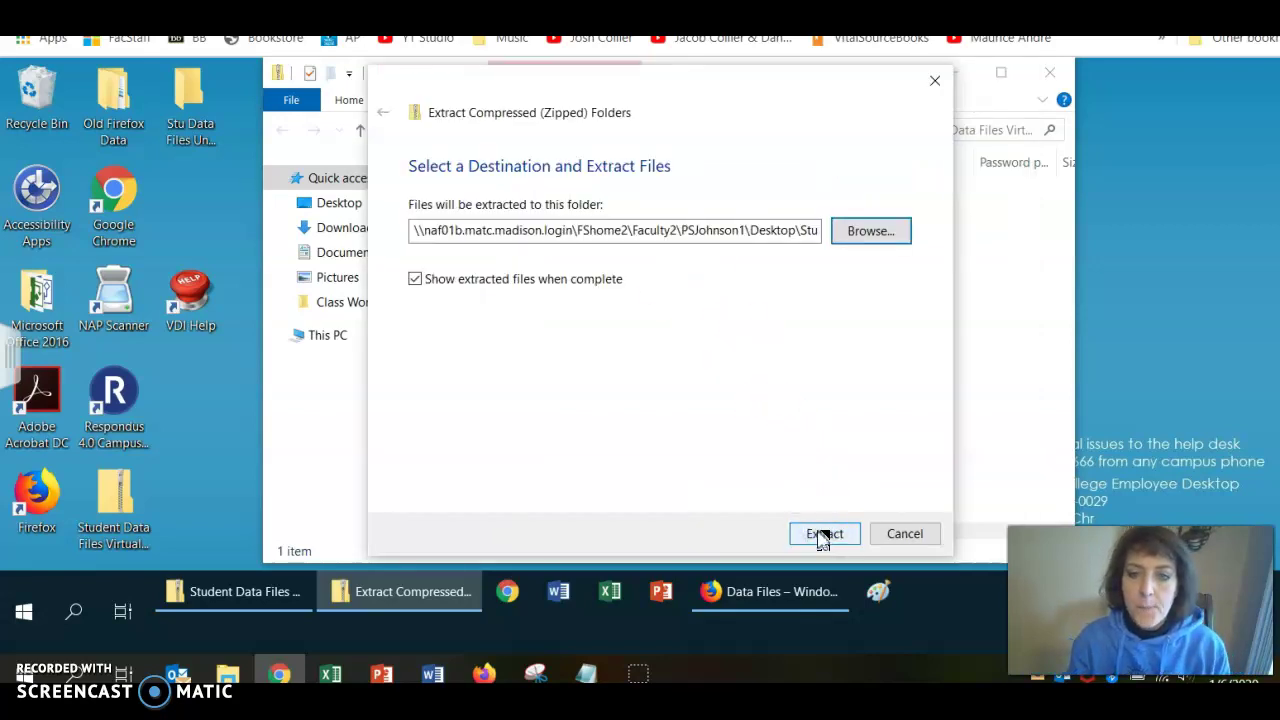
pyautogui.click(822, 534)
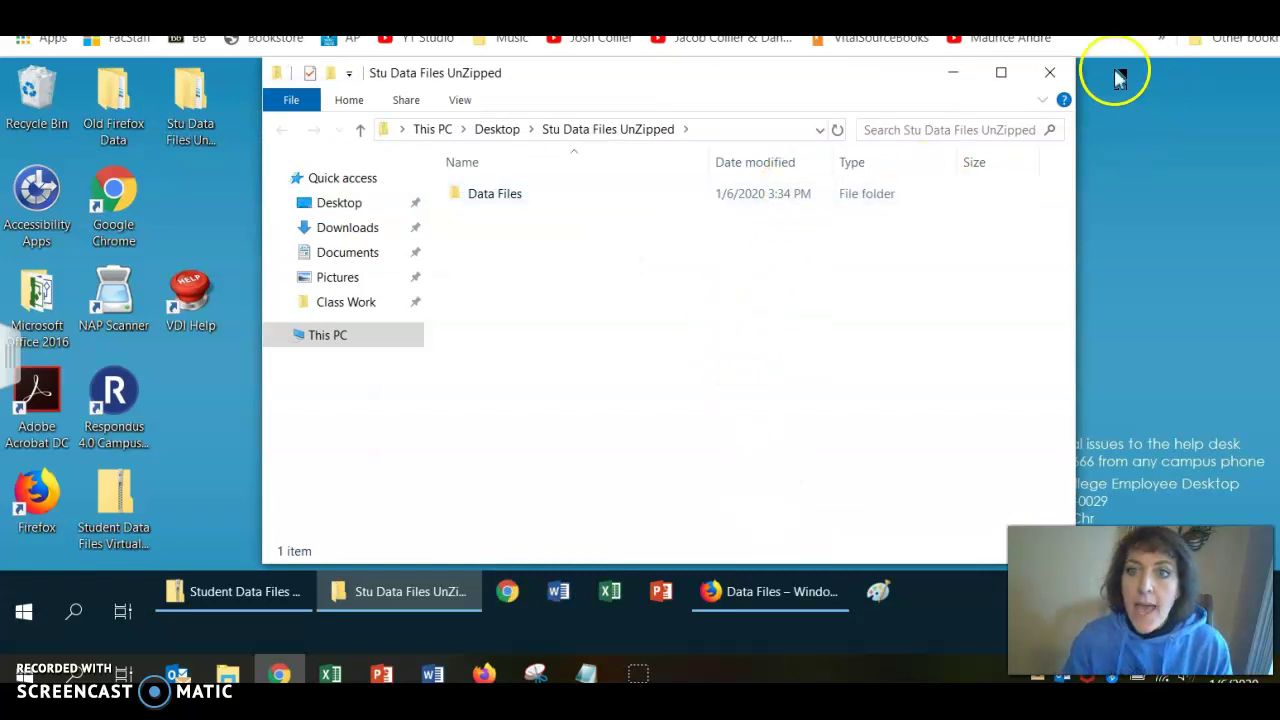
# - Close both the Stu Data Files UnZipped window and the zip-contents window
pyautogui.click(1052, 72)
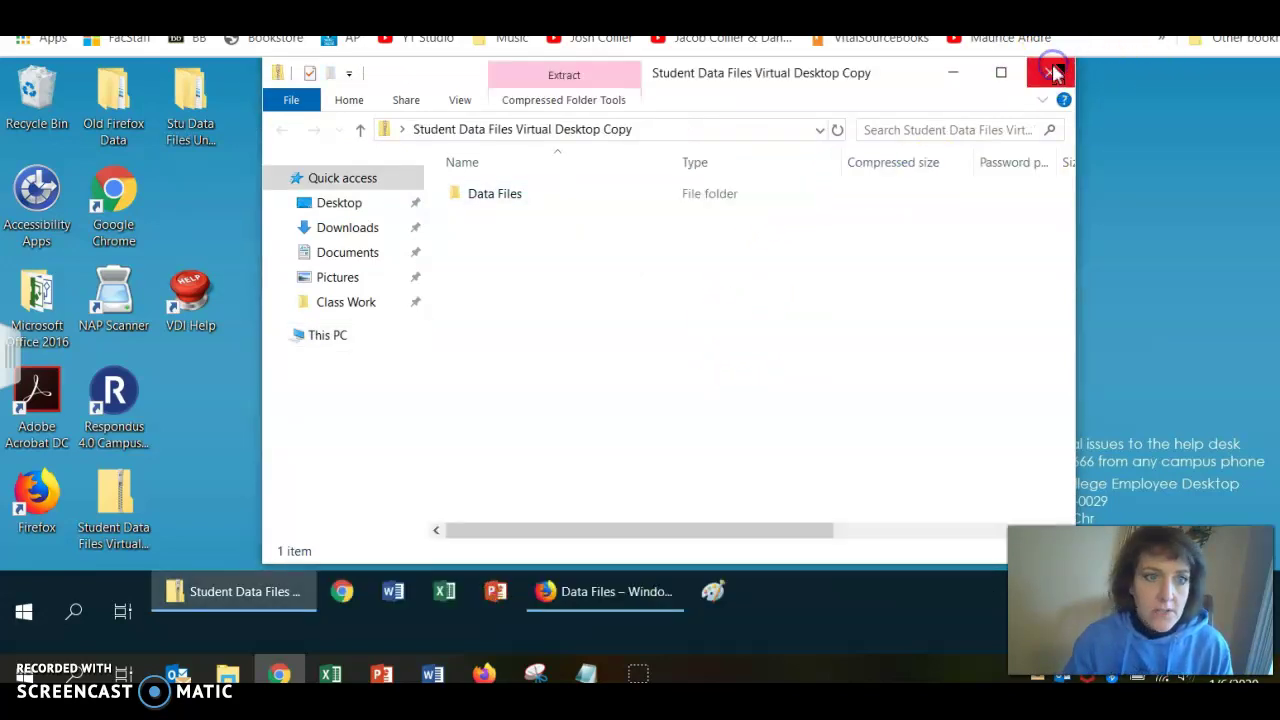
pyautogui.click(1054, 72)
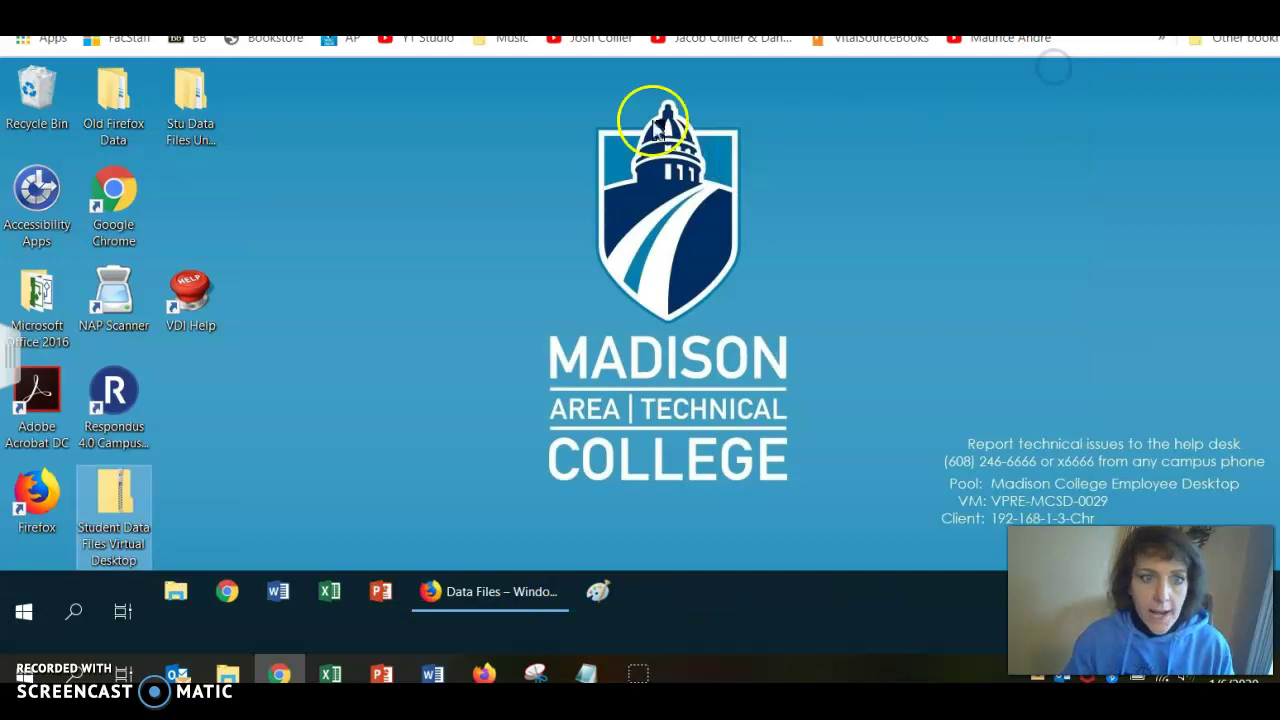
# - Drag the Virtual Desktop Copy zip into the Recycle Bin, keeping the Stu Data Files UnZipped folder
pyautogui.click(193, 141)
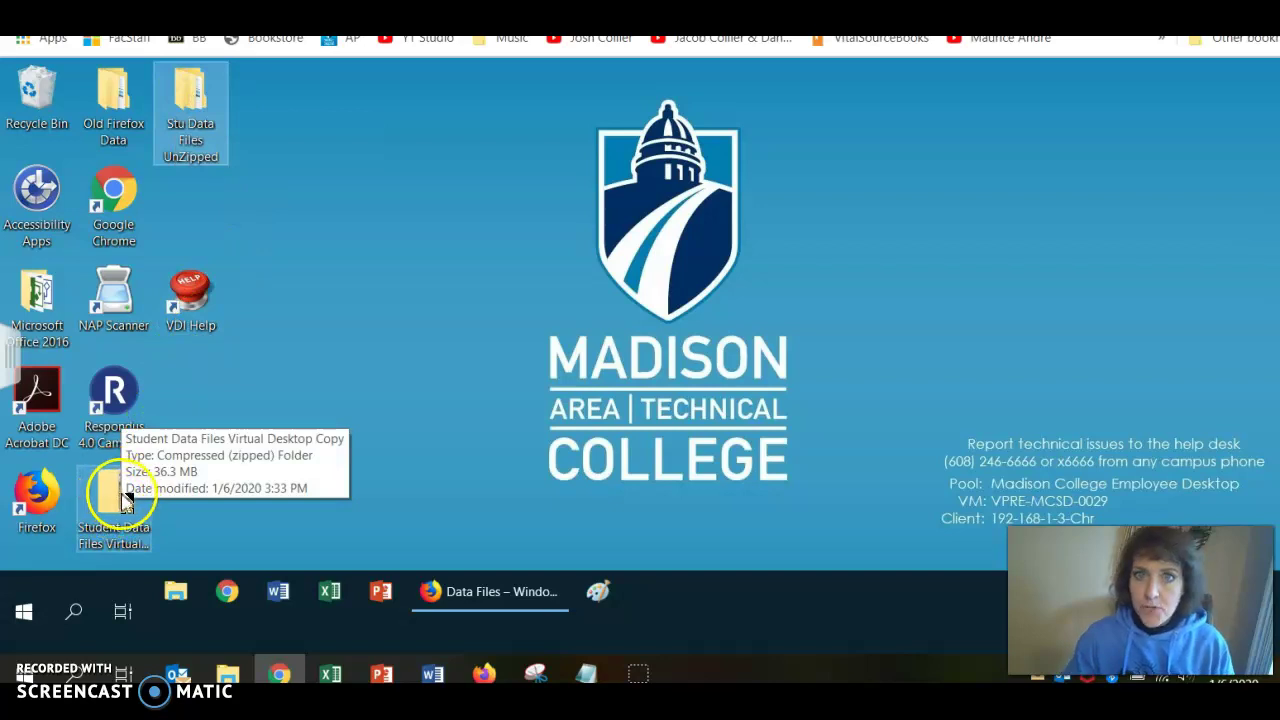
pyautogui.moveTo(148, 497); pyautogui.dragTo(31, 101)
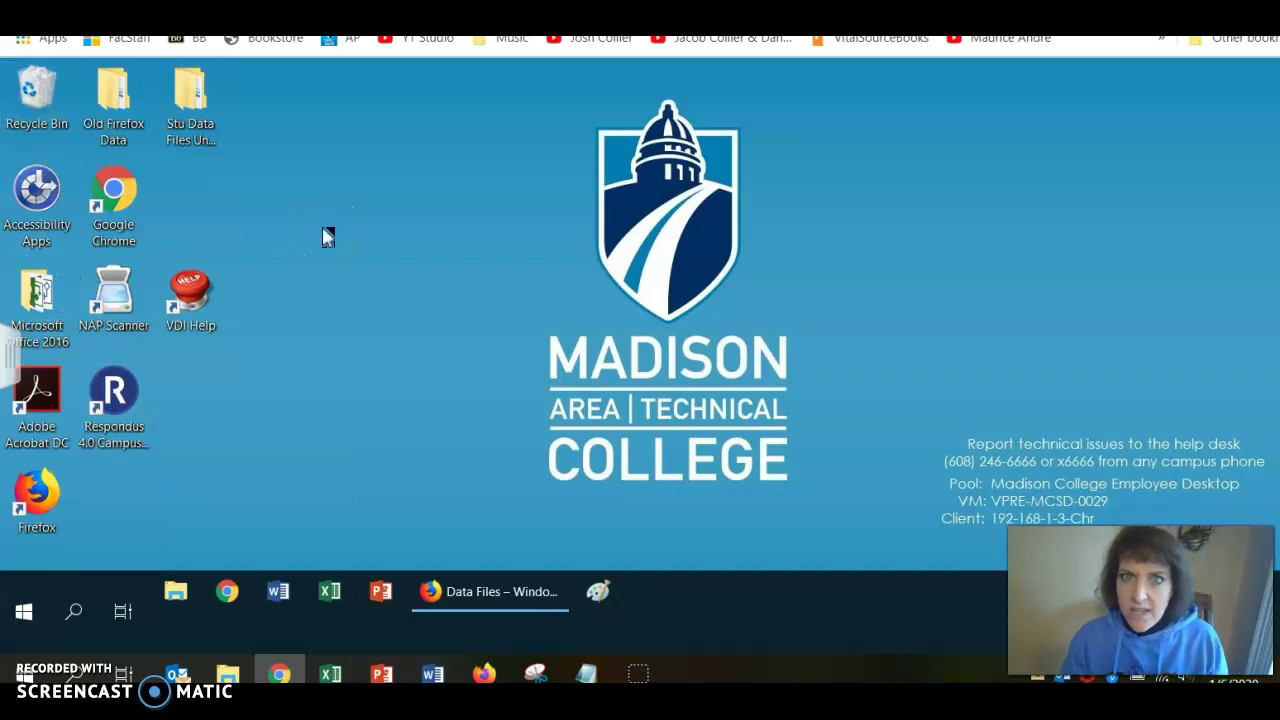
pyautogui.click(191, 147)
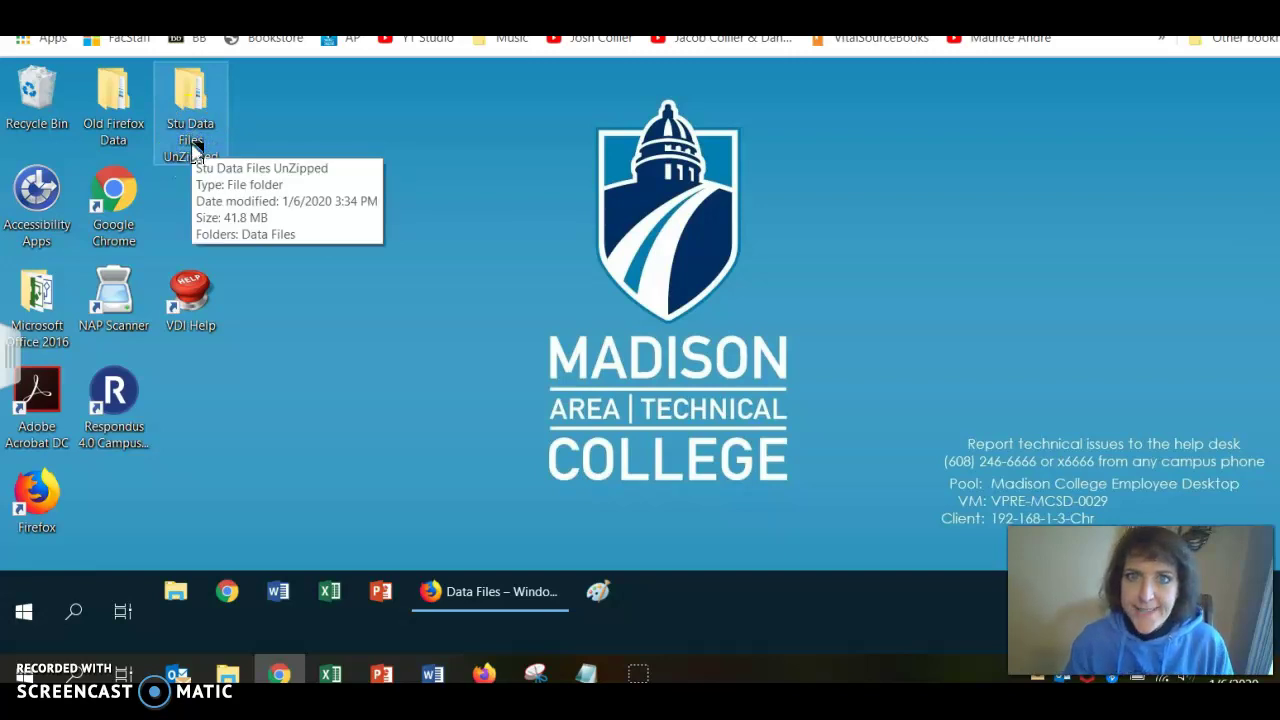